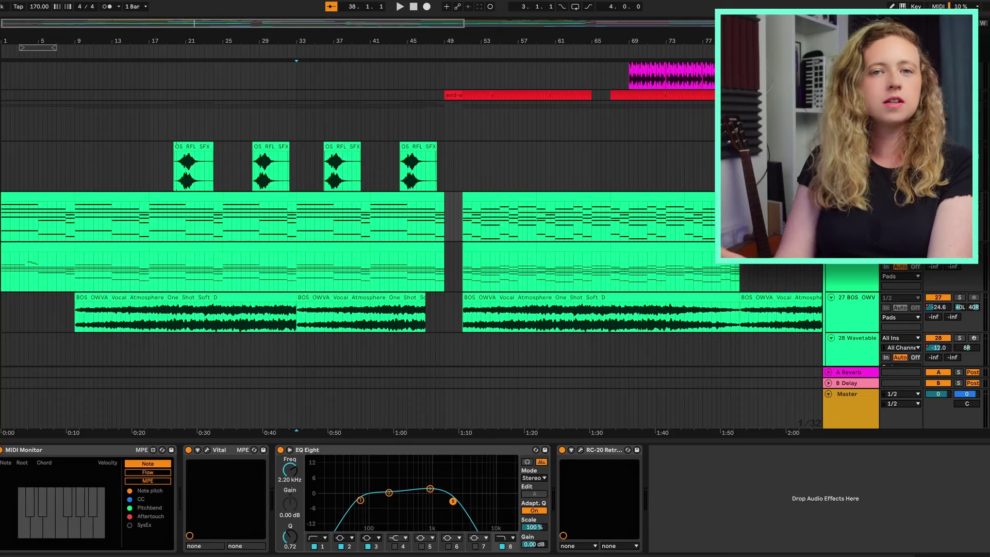
Step: Play the pad layers from the start of the arrangement and stop playback
{"action": "scroll", "coordinate": [412, 214], "scroll_direction": "down", "scroll_amount": 1}
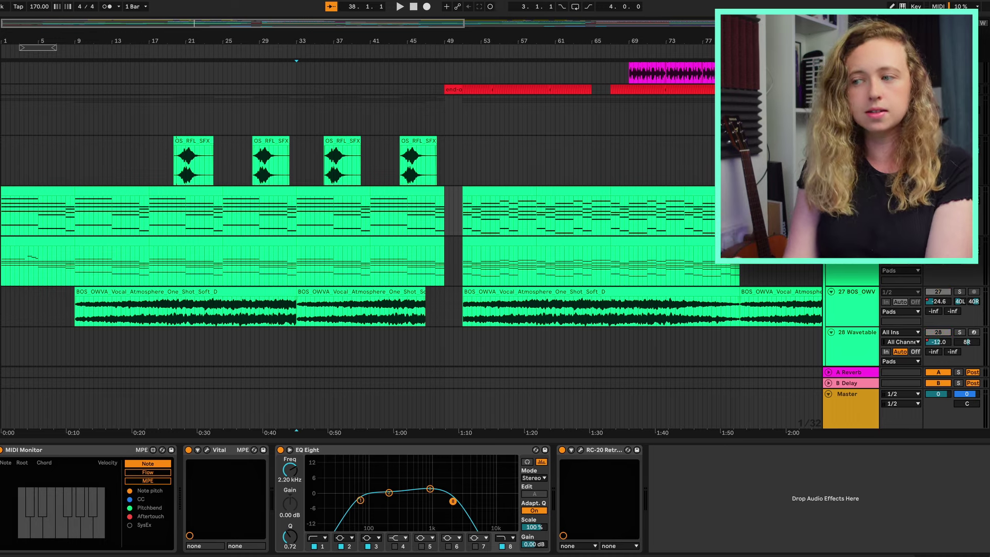
{"action": "left_click", "coordinate": [413, 7]}
{"action": "key", "text": "space"}
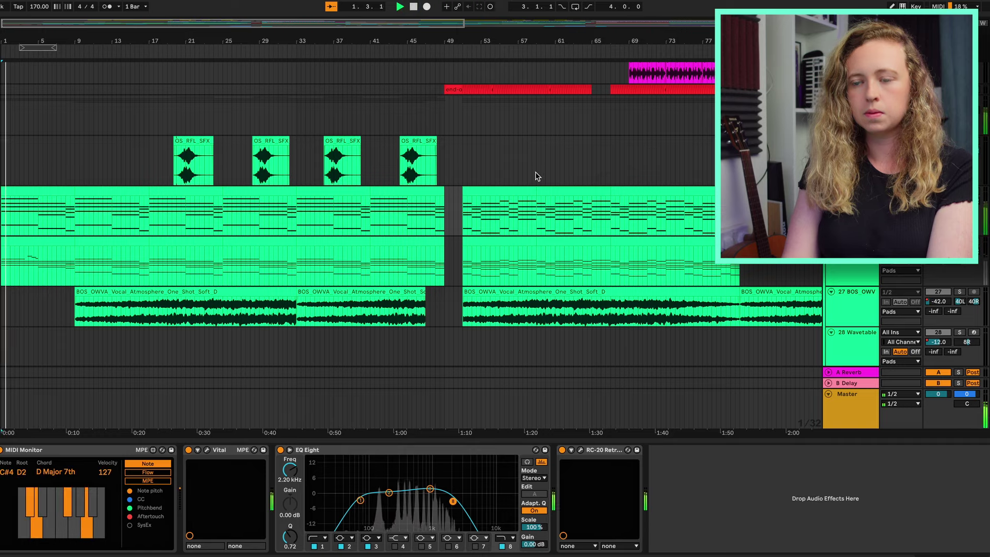
{"action": "scroll", "coordinate": [281, 238], "scroll_direction": "up", "scroll_amount": 5}
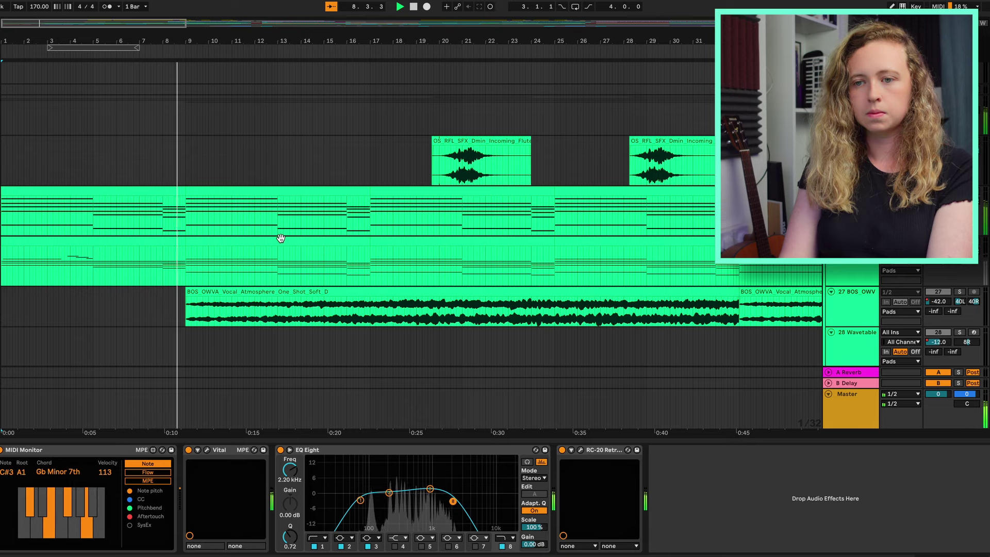
{"action": "key", "text": "space"}
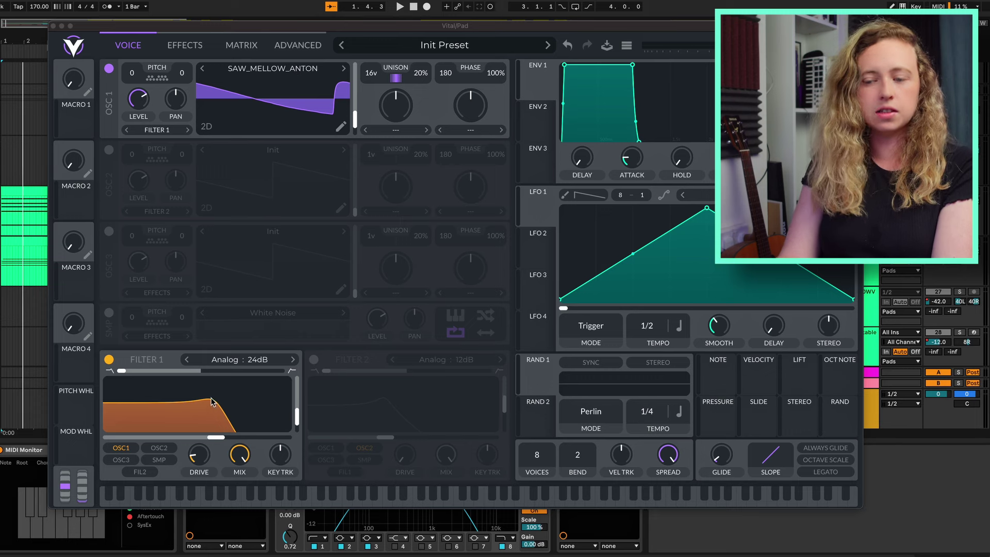
Step: Review the Vital pad's Voice and Effects pages and open the RC-20 effect on the same track
{"action": "left_click", "coordinate": [128, 45]}
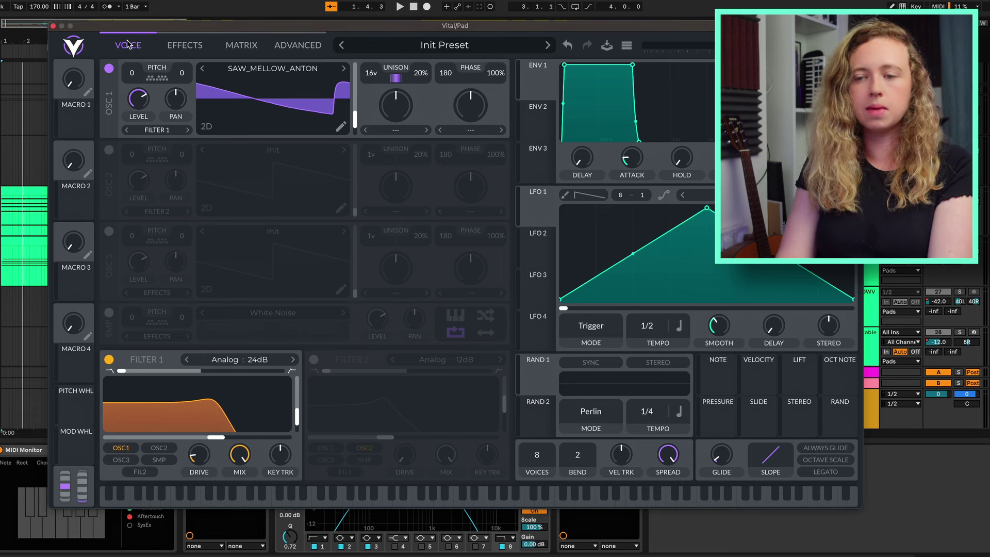
{"action": "left_click", "coordinate": [180, 48]}
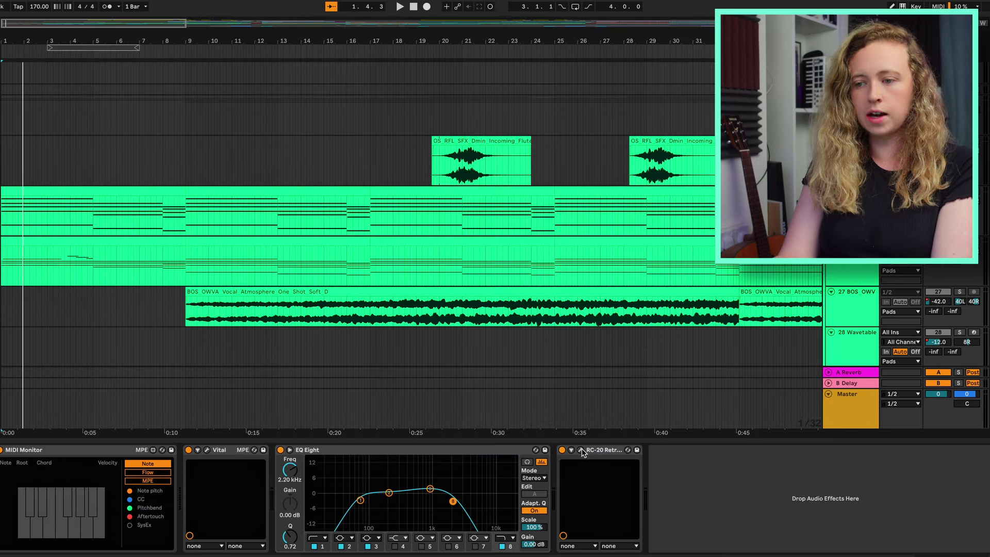
{"action": "left_click", "coordinate": [581, 450]}
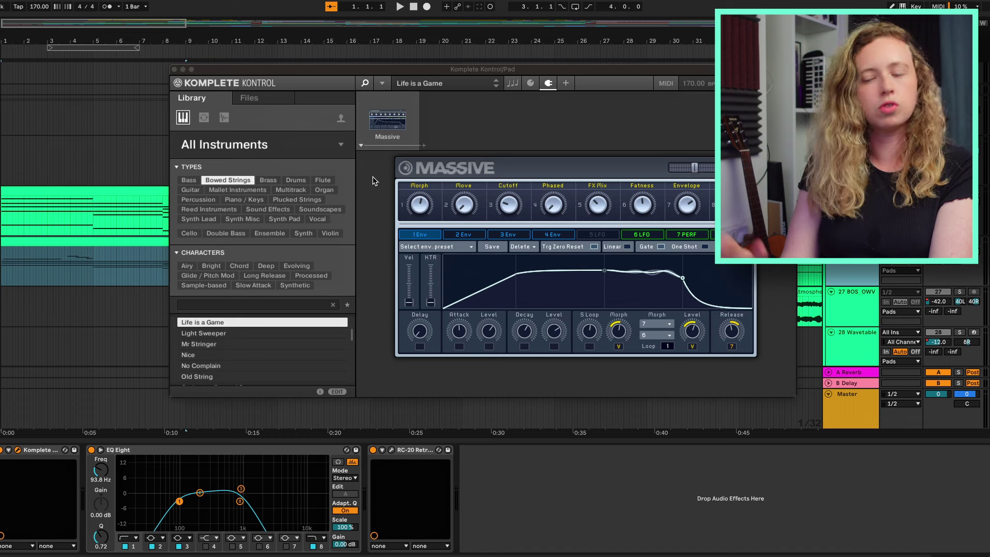
Step: Audition the Massive pad and the soloed vocal atmosphere, and display the atmosphere's Track Volume automation
{"action": "key", "text": "space"}
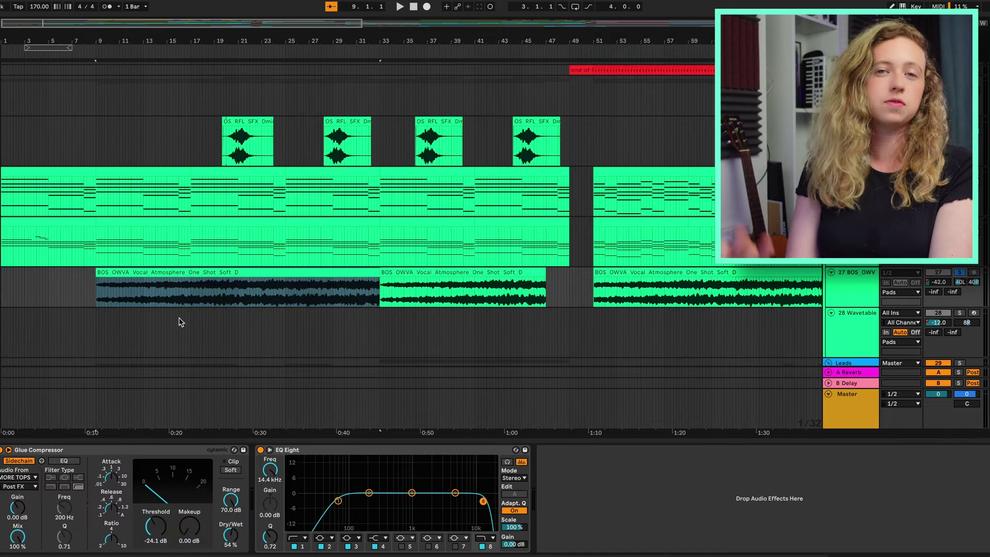
{"action": "key", "text": "space"}
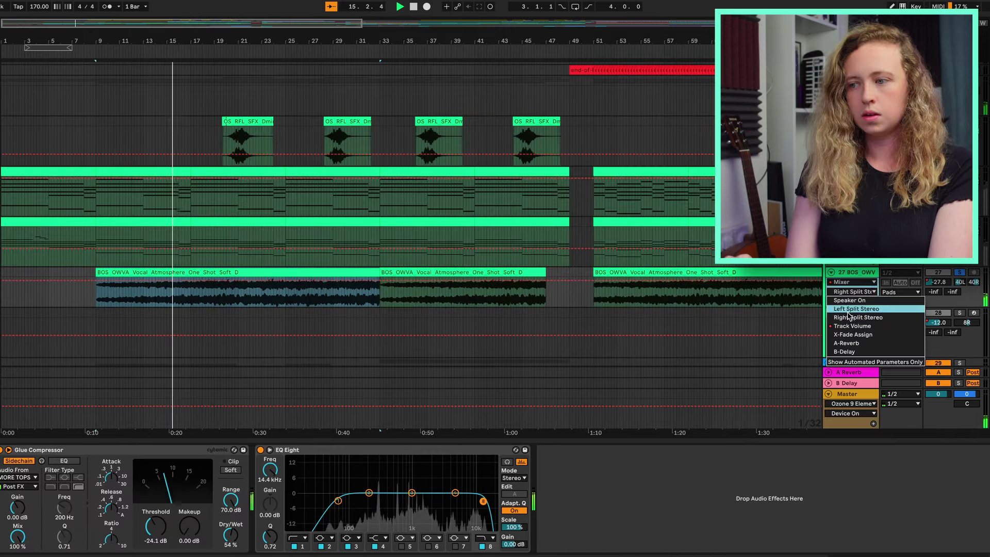
{"action": "left_click", "coordinate": [850, 326]}
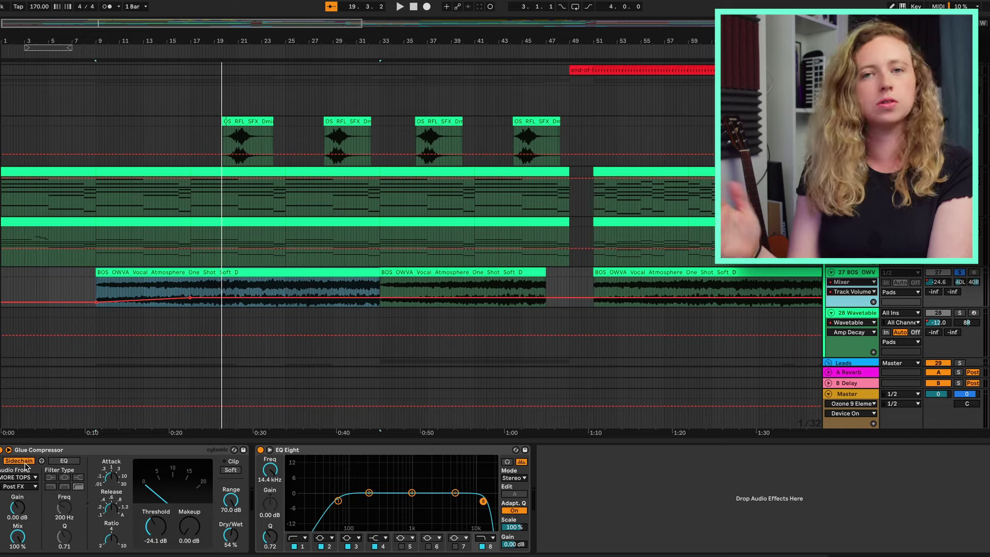
Step: Hide the automation and audition the first Incoming Flute SFX clip, including together with the rest of the arrangement
{"action": "key", "text": "a"}
{"action": "left_click", "coordinate": [240, 132]}
{"action": "scroll", "coordinate": [239, 131], "scroll_direction": "up", "scroll_amount": 3}
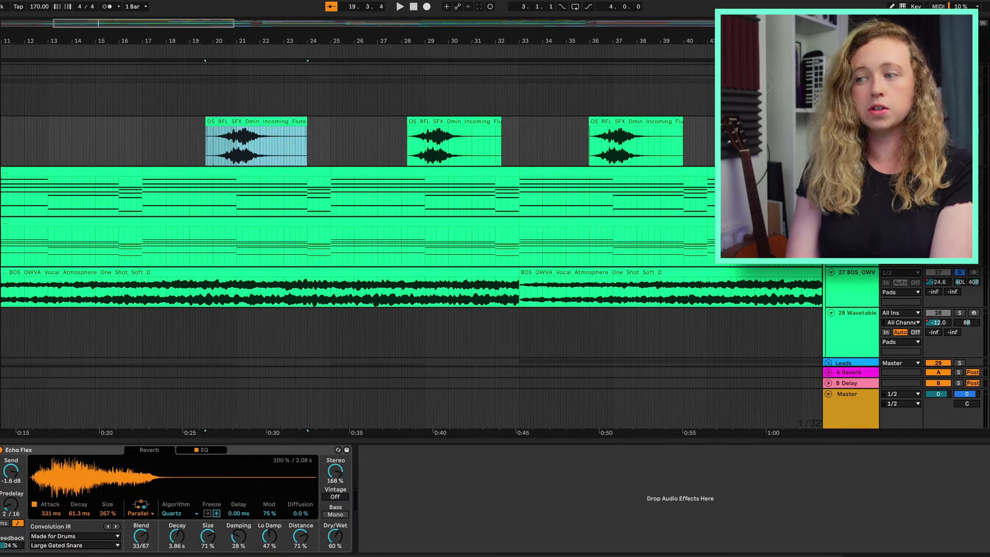
{"action": "key", "text": "space"}
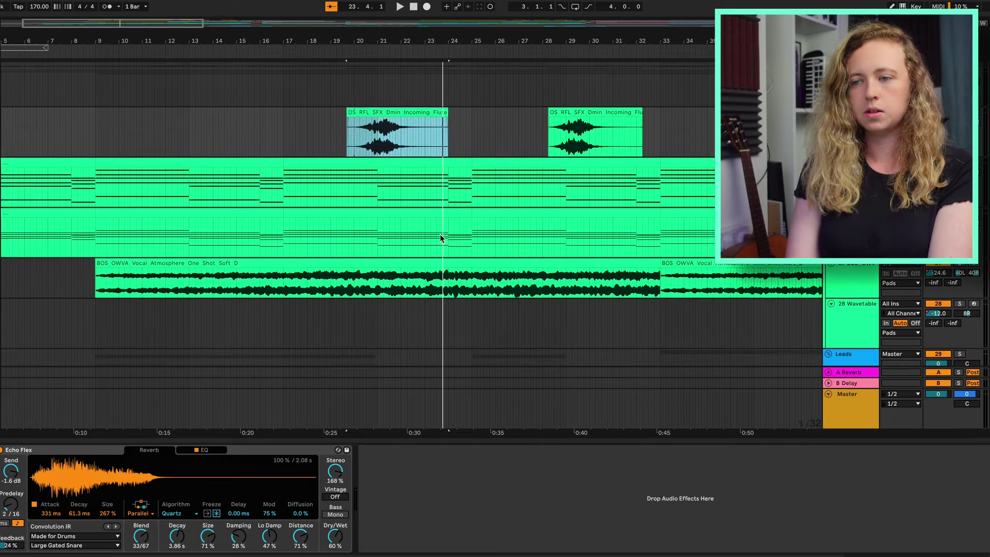
{"action": "key", "text": "space"}
{"action": "scroll", "coordinate": [359, 206], "scroll_direction": "down", "scroll_amount": 5}
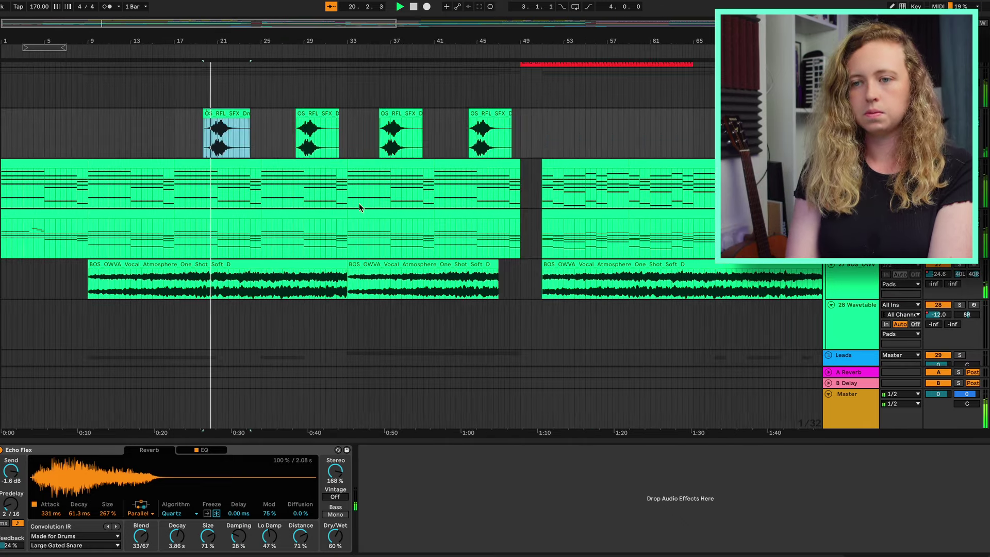
{"action": "scroll", "coordinate": [355, 203], "scroll_direction": "up", "scroll_amount": 5}
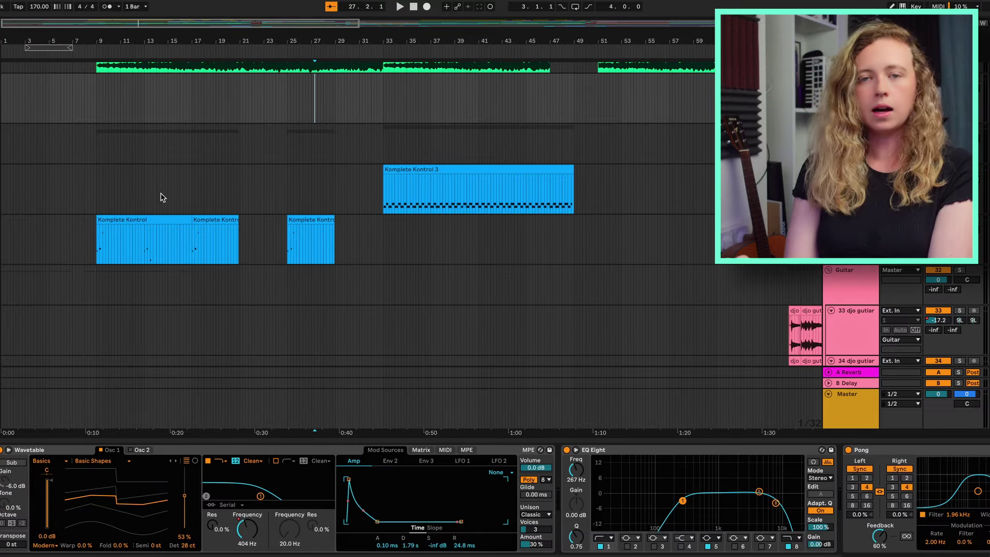
Step: Audition the Komplete Kontrol lead clip at bar 9 and inspect its instrument
{"action": "left_click", "coordinate": [126, 189]}
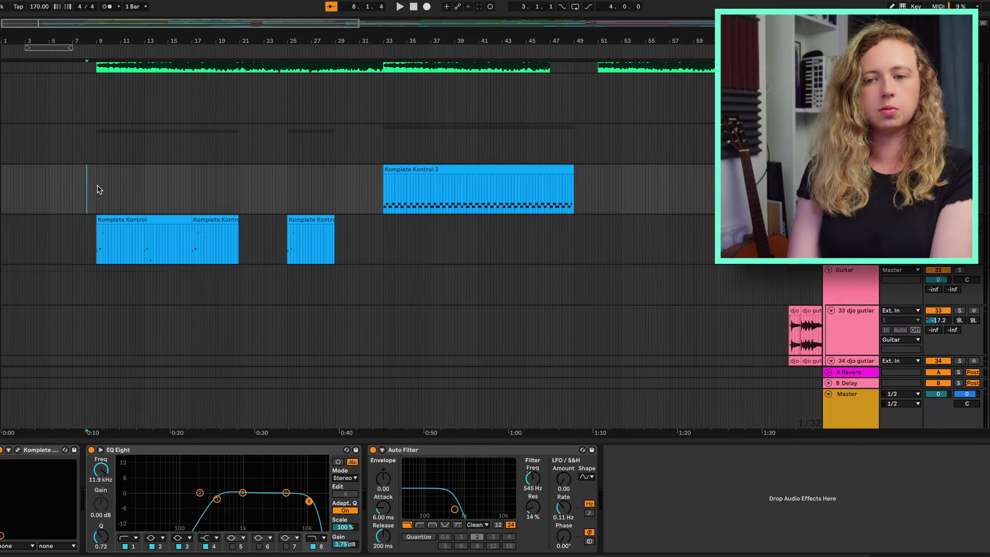
{"action": "scroll", "coordinate": [97, 184], "scroll_direction": "up", "scroll_amount": 5}
{"action": "left_click", "coordinate": [118, 221]}
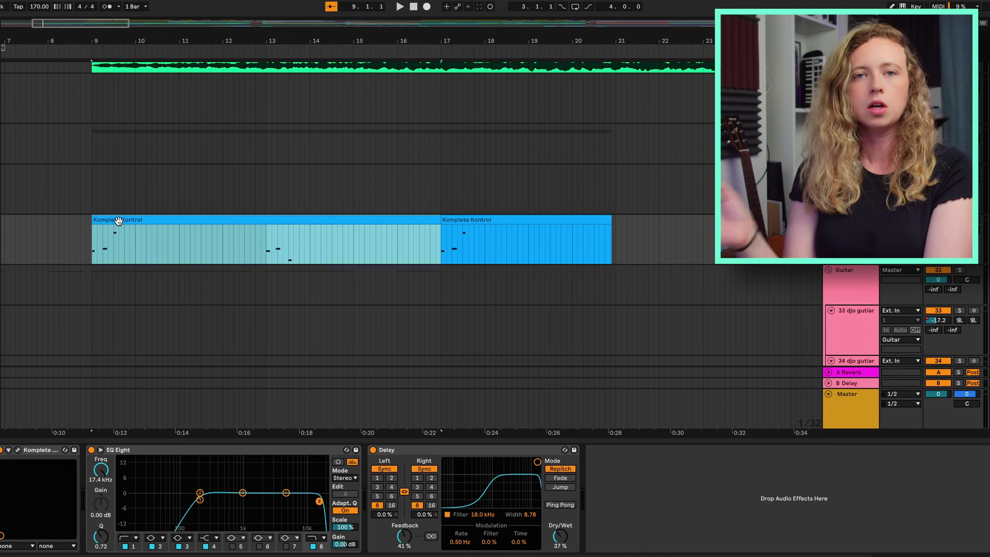
{"action": "key", "text": "space"}
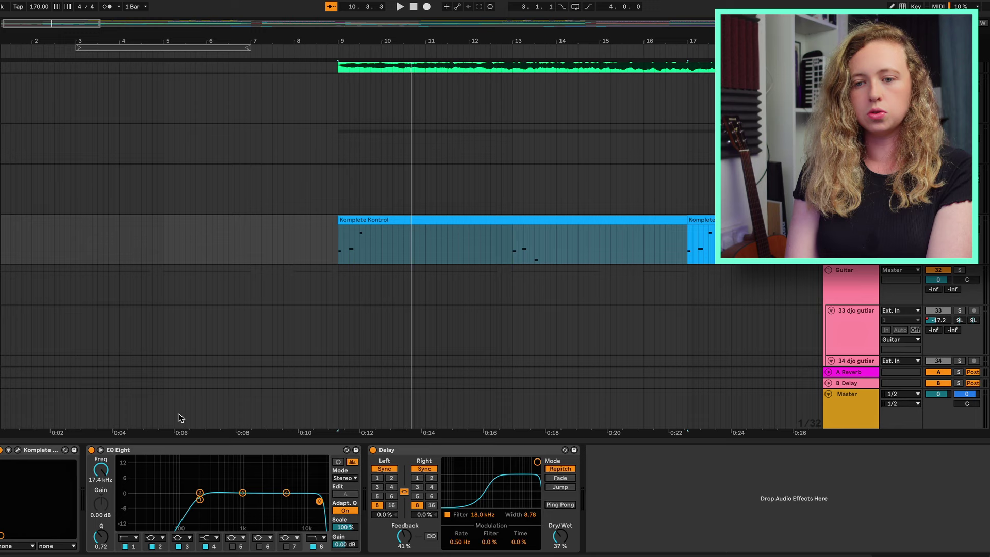
{"action": "left_click", "coordinate": [18, 450]}
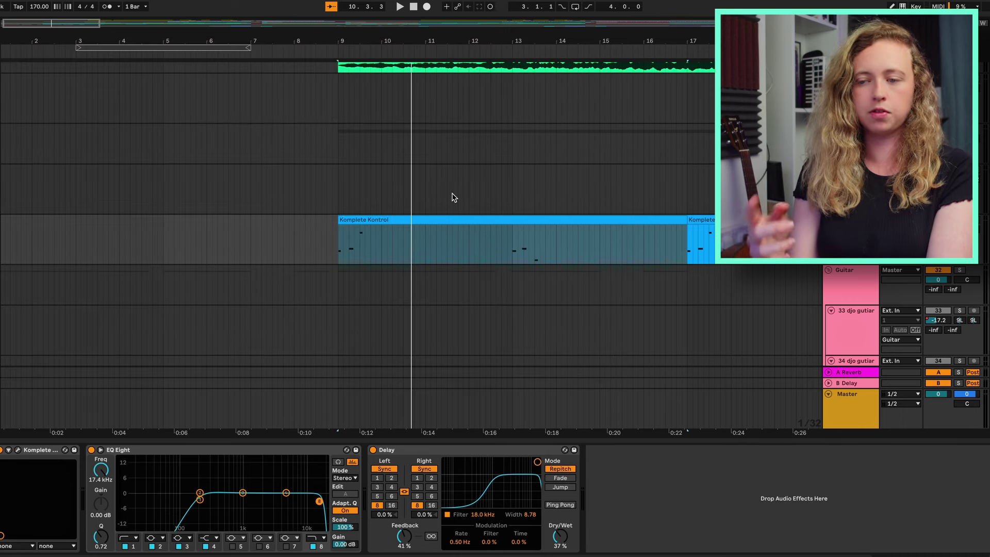
{"action": "key", "text": "space"}
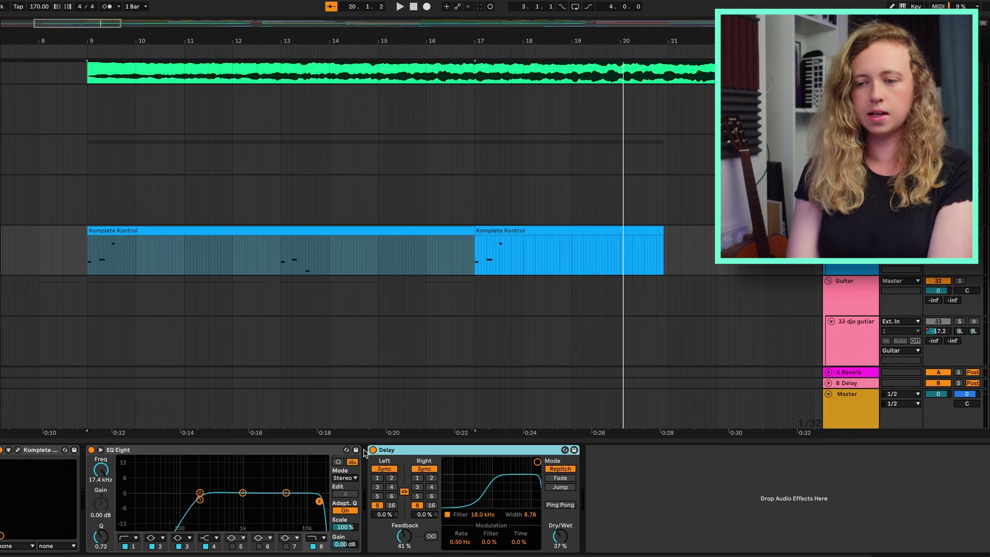
Step: Play the bar 9 lead with its Delay bypassed and re-enable the Delay for comparison
{"action": "left_click", "coordinate": [374, 450]}
{"action": "key", "text": "space"}
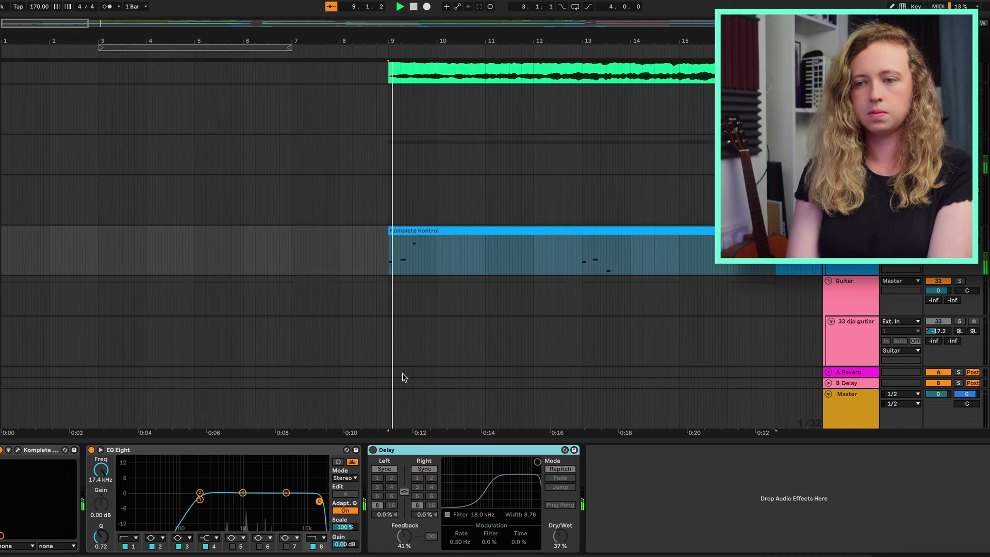
{"action": "left_click", "coordinate": [373, 450]}
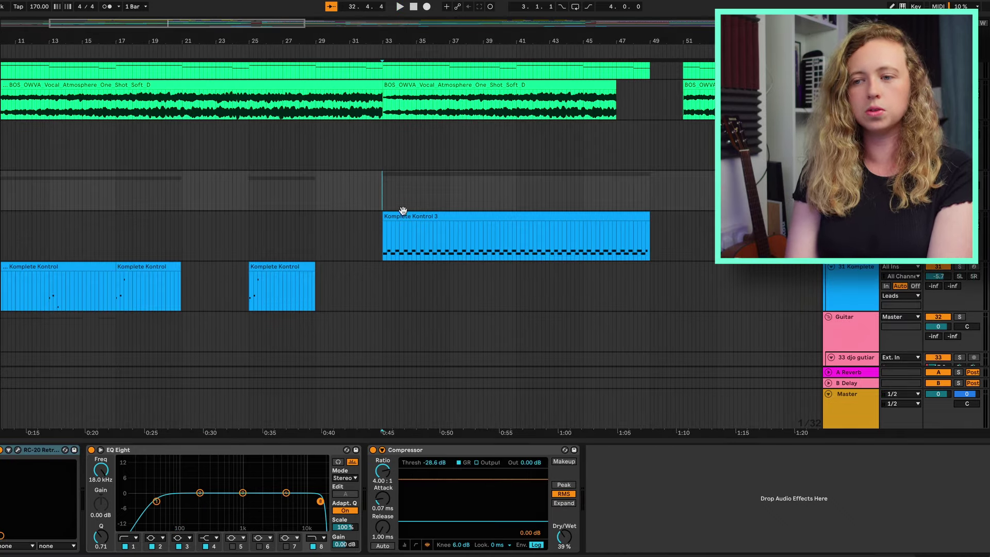
Step: Play the Komplete Kontrol 3 lead section from bar 33 and stop playback
{"action": "key", "text": "space"}
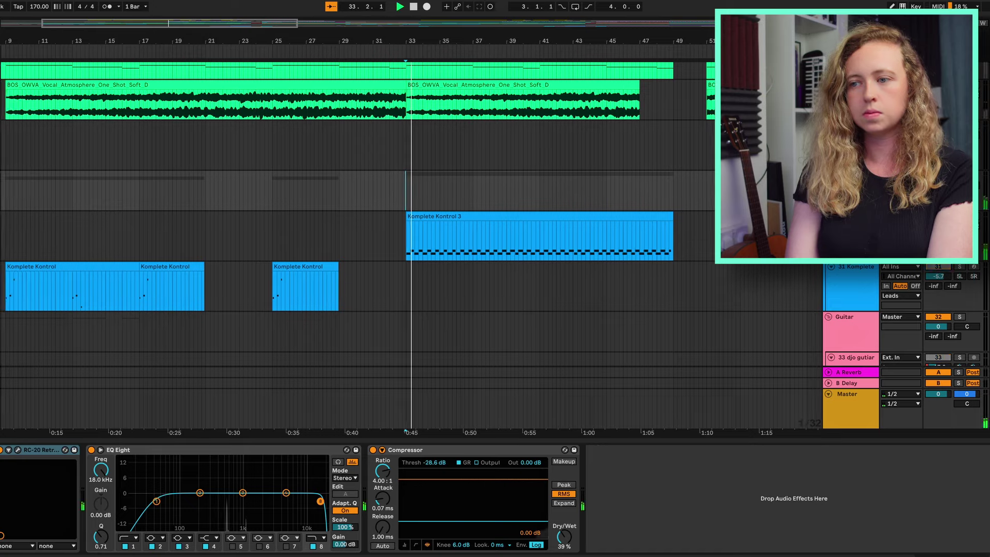
{"action": "scroll", "coordinate": [684, 251], "scroll_direction": "left", "scroll_amount": 1}
{"action": "scroll", "coordinate": [684, 251], "scroll_direction": "down", "scroll_amount": 1}
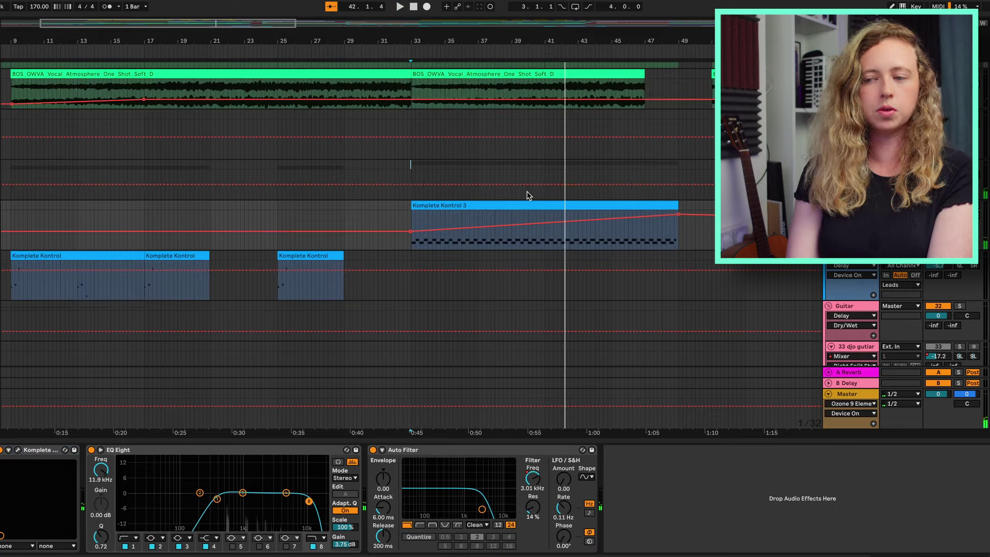
{"action": "key", "text": "space"}
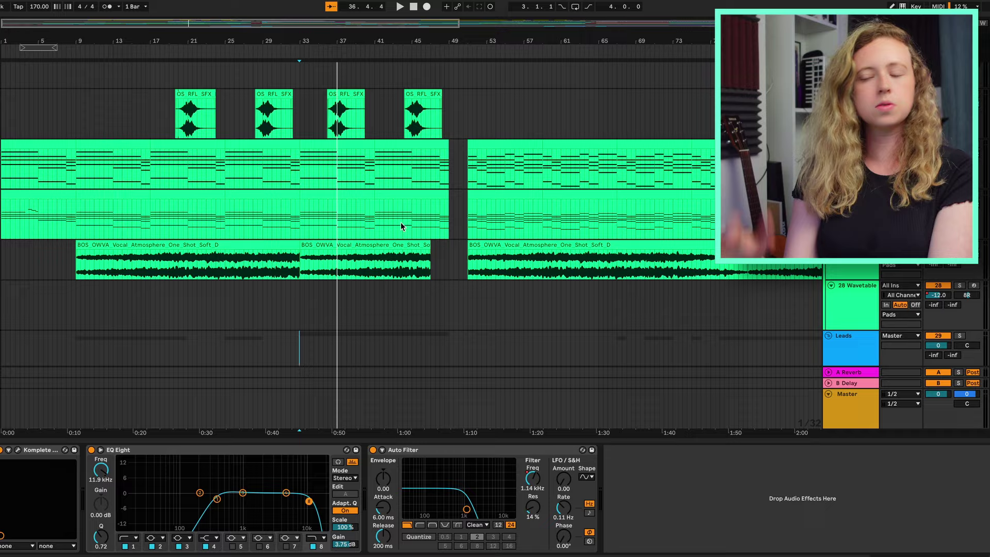
Step: Play the End of Beginning vocal clips from around bar 32 and move on to the phrase at bar 35
{"action": "scroll", "coordinate": [401, 227], "scroll_direction": "up", "scroll_amount": 15}
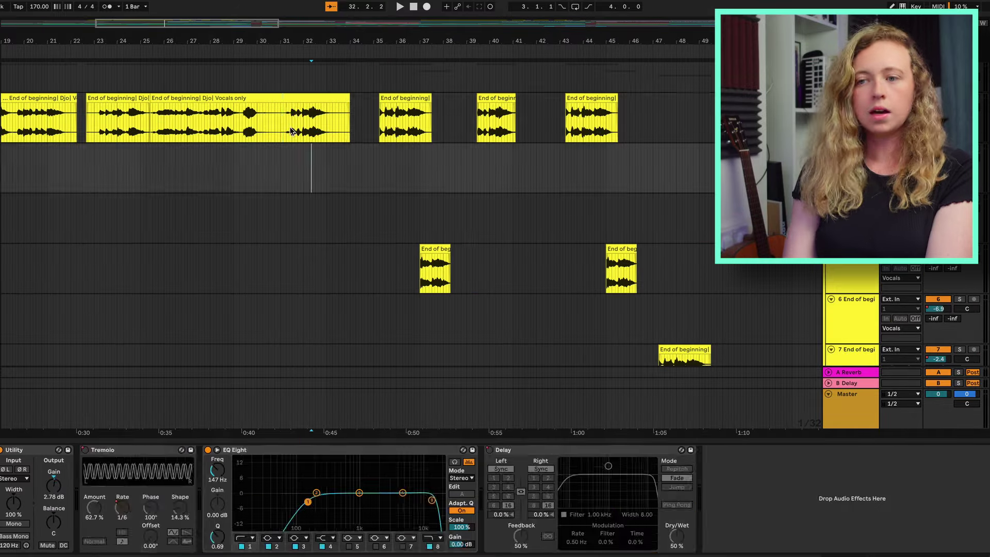
{"action": "left_click", "coordinate": [282, 118]}
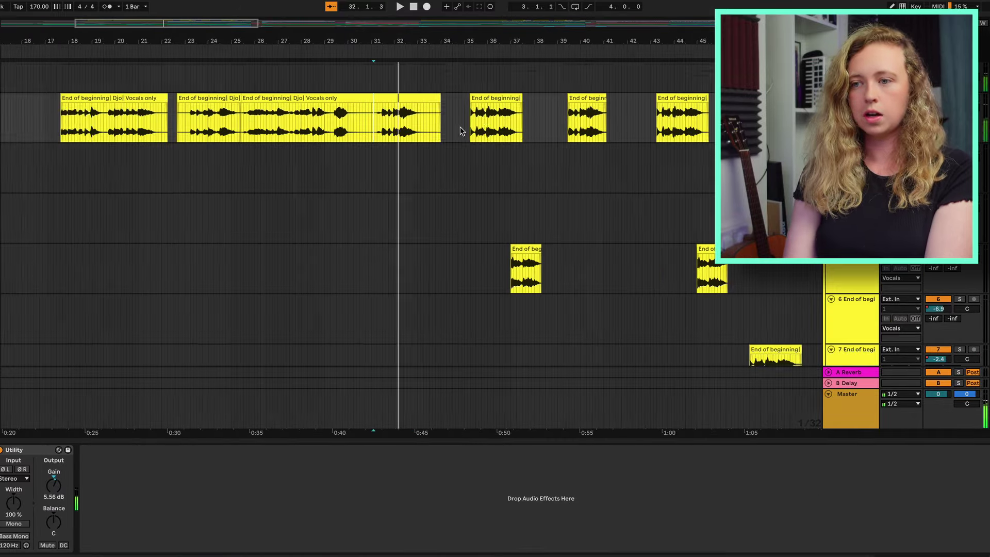
{"action": "left_click", "coordinate": [461, 129]}
{"action": "key", "text": "space"}
{"action": "key", "text": "space"}
{"action": "scroll", "coordinate": [500, 171], "scroll_direction": "up", "scroll_amount": 8}
{"action": "scroll", "coordinate": [507, 179], "scroll_direction": "down", "scroll_amount": 1}
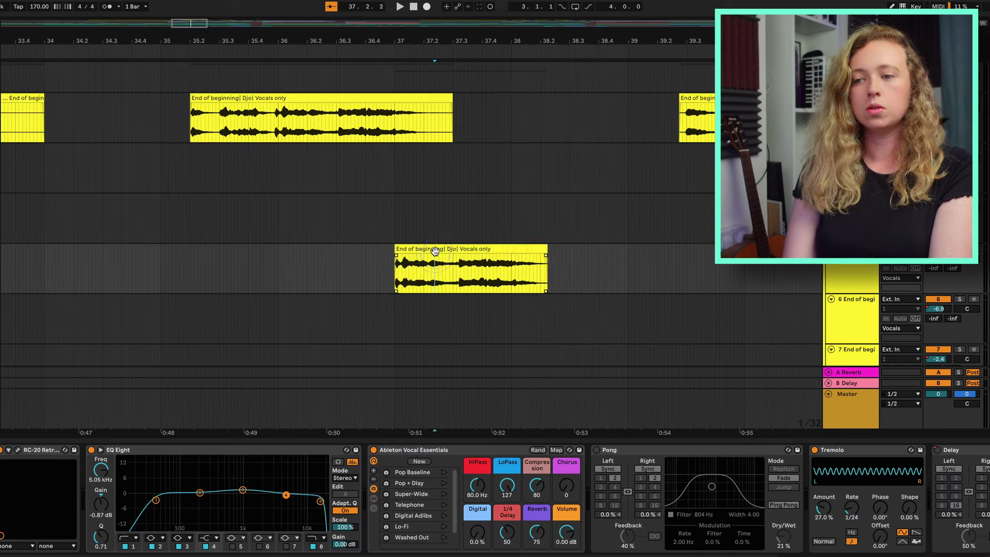
Step: Open the clip settings of the layered vocal at bar 37 and play both vocals from bar 35.2
{"action": "double_click", "coordinate": [436, 250]}
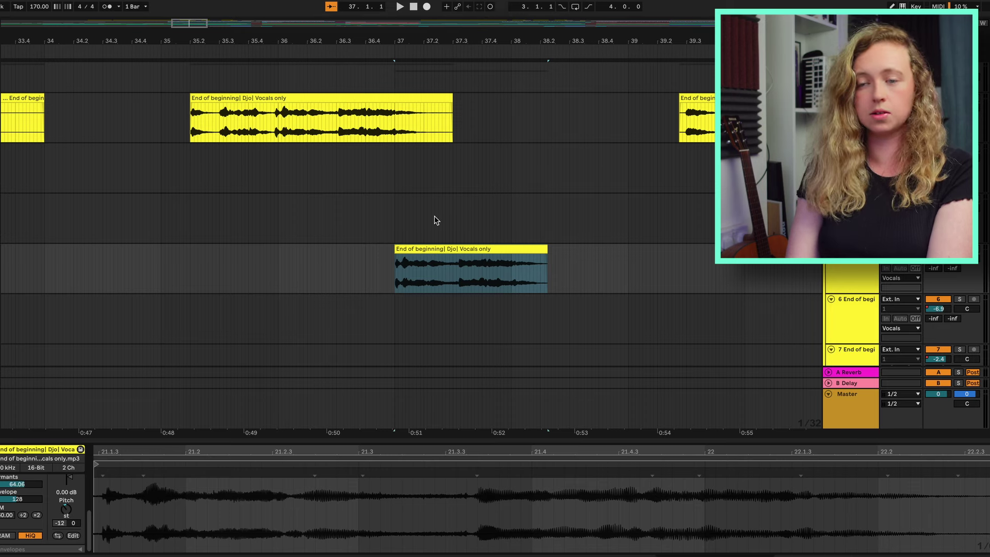
{"action": "scroll", "coordinate": [406, 202], "scroll_direction": "down", "scroll_amount": 5}
{"action": "left_click", "coordinate": [398, 190]}
{"action": "key", "text": "space"}
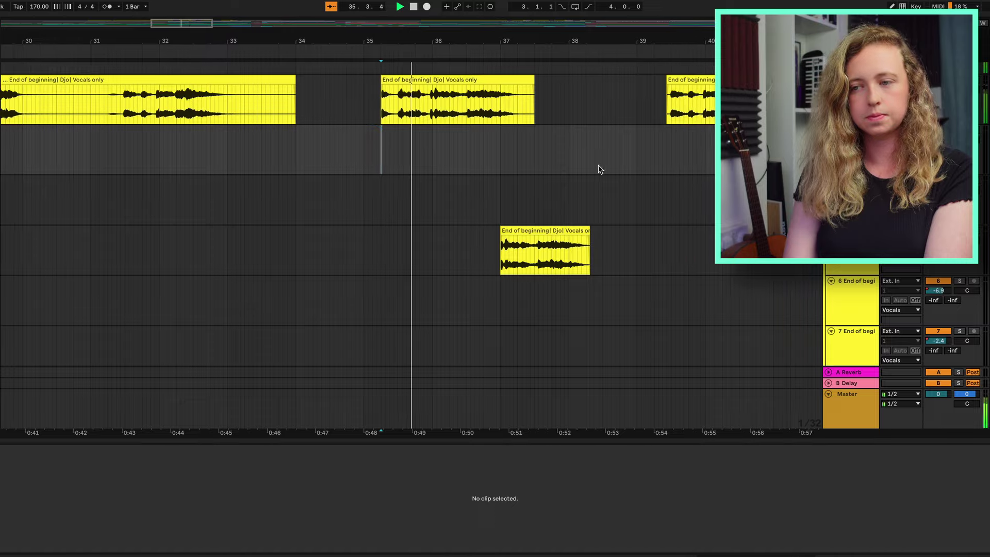
{"action": "scroll", "coordinate": [601, 171], "scroll_direction": "up", "scroll_amount": 3}
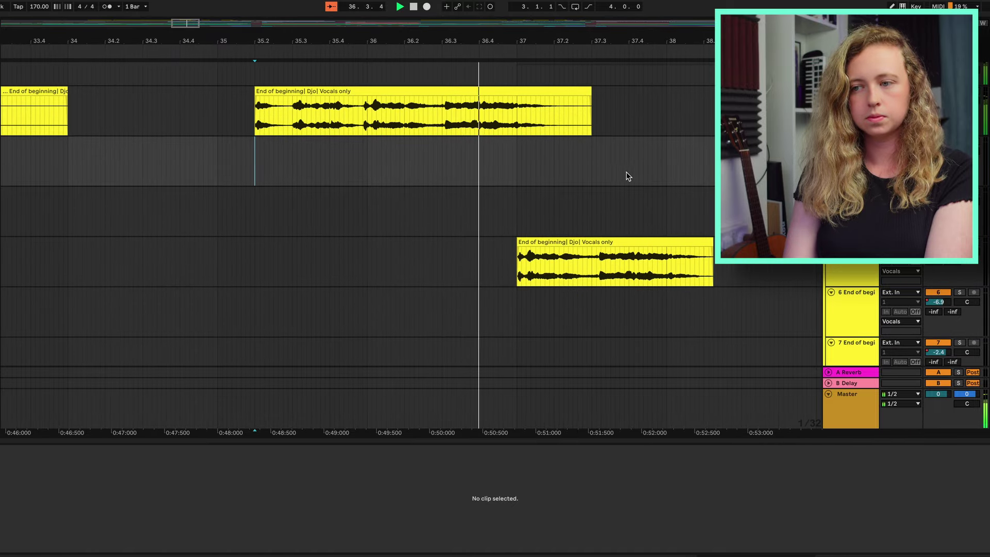
{"action": "scroll", "coordinate": [638, 179], "scroll_direction": "down", "scroll_amount": 1}
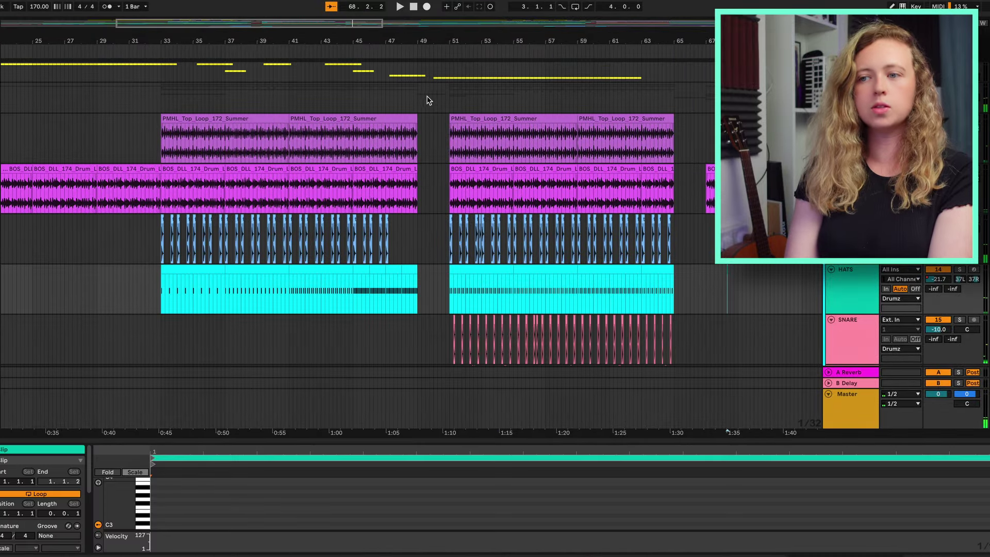
Step: Play the drop's drum tracks from around bar 51, including the top loop, hats, snare and ghost snare
{"action": "left_click", "coordinate": [450, 103]}
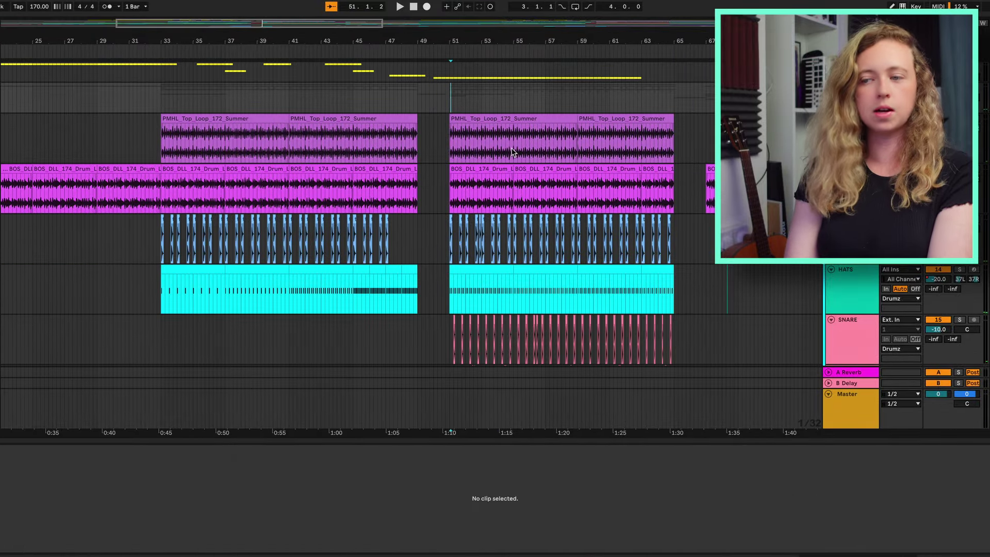
{"action": "scroll", "coordinate": [512, 152], "scroll_direction": "down", "scroll_amount": 2}
{"action": "scroll", "coordinate": [513, 153], "scroll_direction": "right", "scroll_amount": 2}
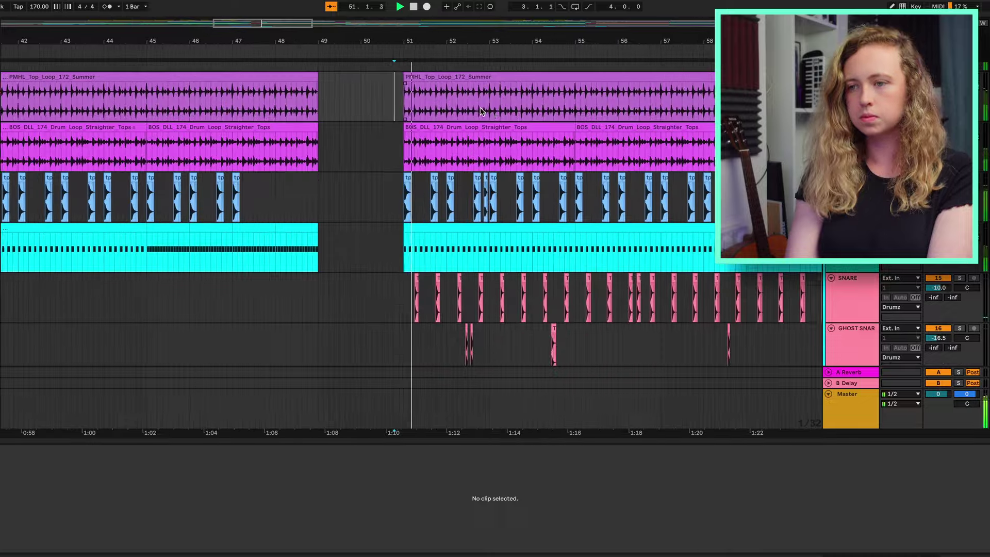
{"action": "scroll", "coordinate": [573, 157], "scroll_direction": "down", "scroll_amount": 3}
{"action": "scroll", "coordinate": [574, 157], "scroll_direction": "right", "scroll_amount": 3}
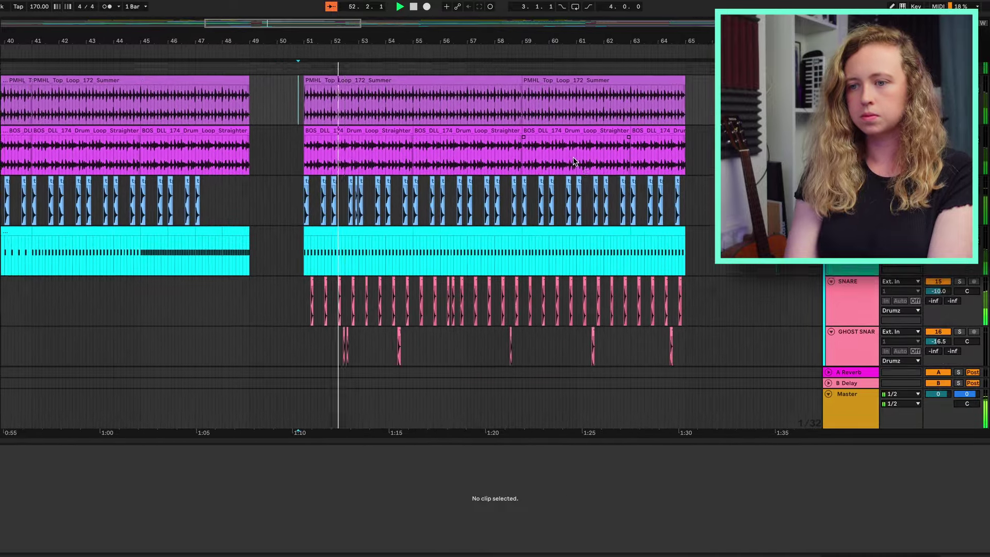
{"action": "scroll", "coordinate": [573, 157], "scroll_direction": "down", "scroll_amount": 3}
{"action": "scroll", "coordinate": [574, 157], "scroll_direction": "up", "scroll_amount": 3}
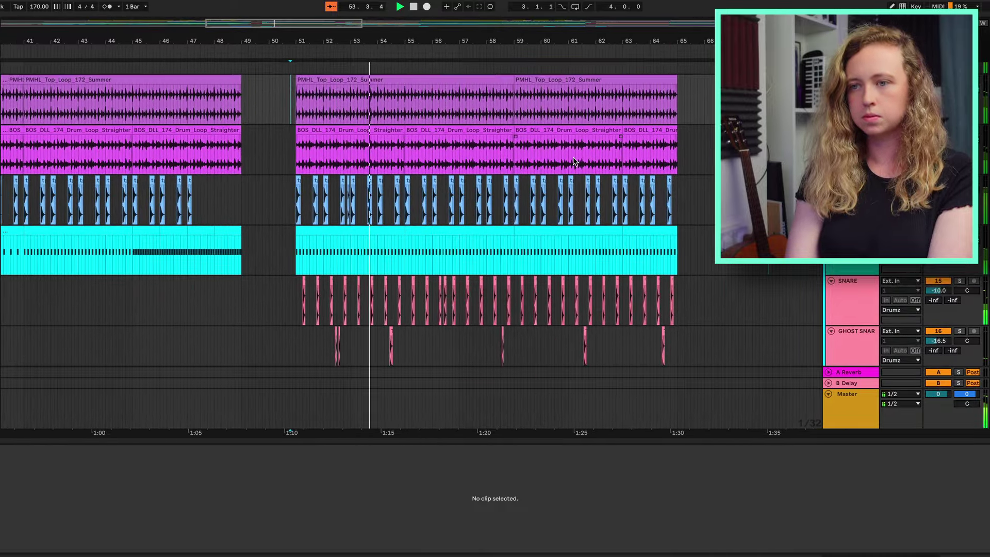
Step: Play the drop's top loop and drum loop from around bar 51, starting and stopping playback between listens
{"action": "scroll", "coordinate": [573, 156], "scroll_direction": "down", "scroll_amount": 1}
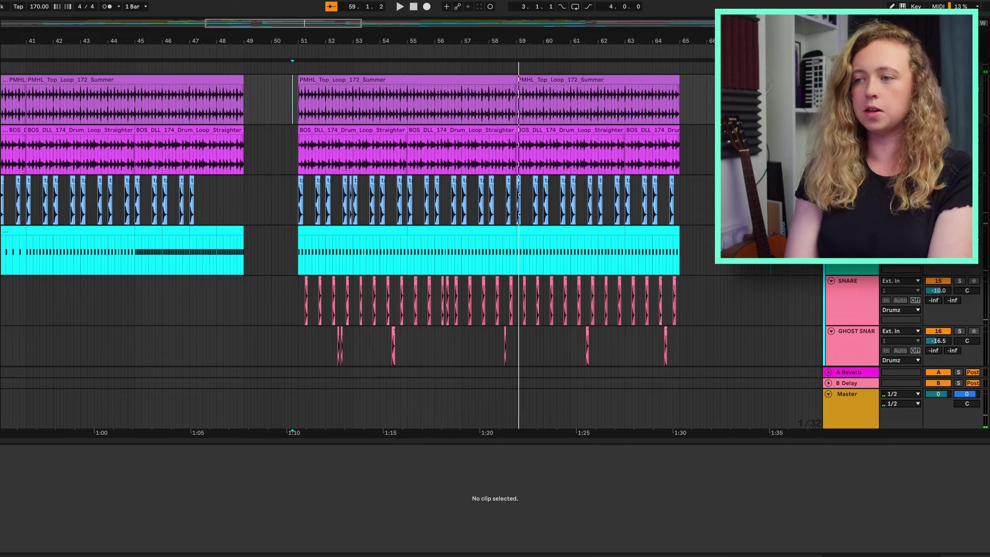
{"action": "key", "text": "space"}
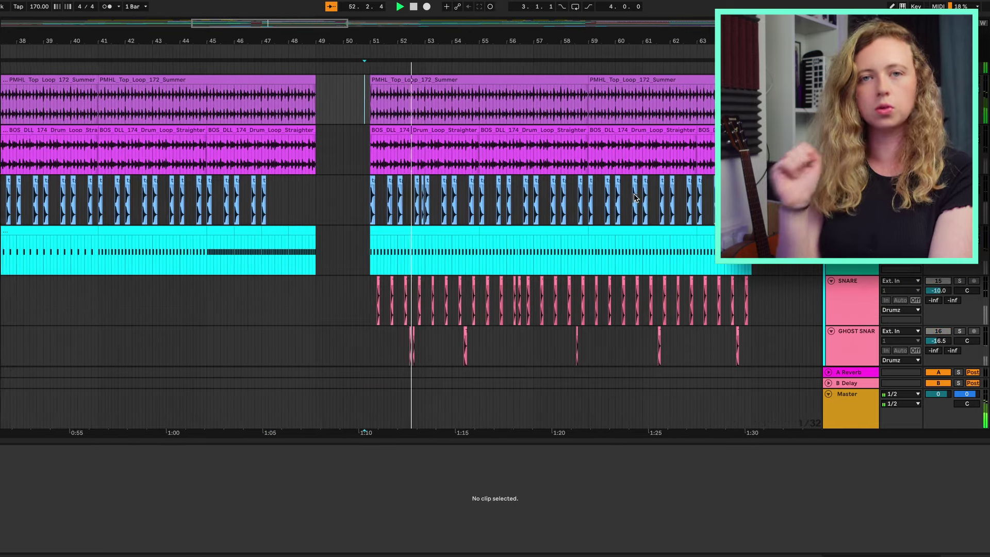
{"action": "key", "text": "space"}
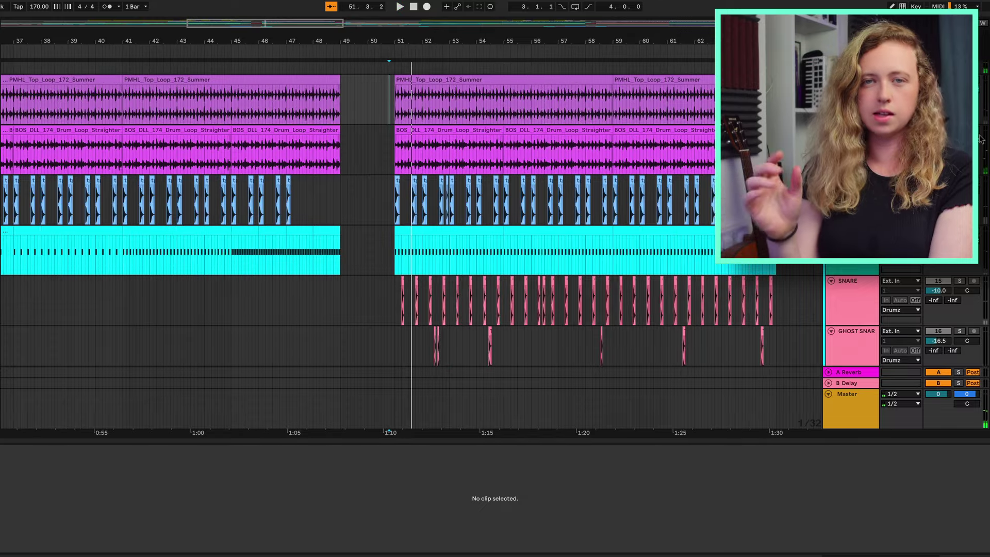
{"action": "key", "text": "space"}
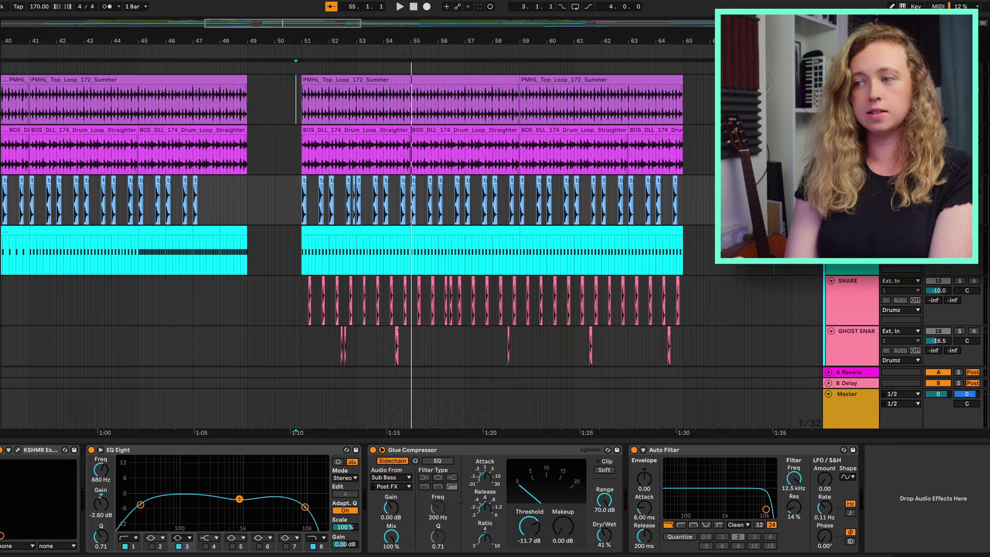
Step: Play the drop's kick pattern from around bar 51 with its EQ Eight, Glue Compressor and Auto Filter devices shown
{"action": "key", "text": "space"}
{"action": "scroll", "coordinate": [624, 239], "scroll_direction": "up", "scroll_amount": 5}
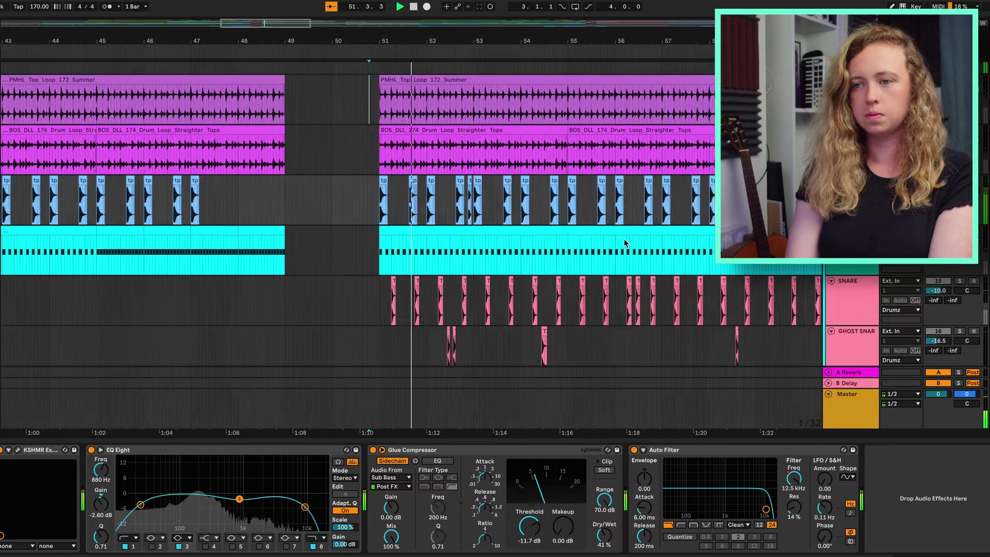
{"action": "scroll", "coordinate": [624, 239], "scroll_direction": "down", "scroll_amount": 1}
{"action": "scroll", "coordinate": [624, 239], "scroll_direction": "left", "scroll_amount": 1}
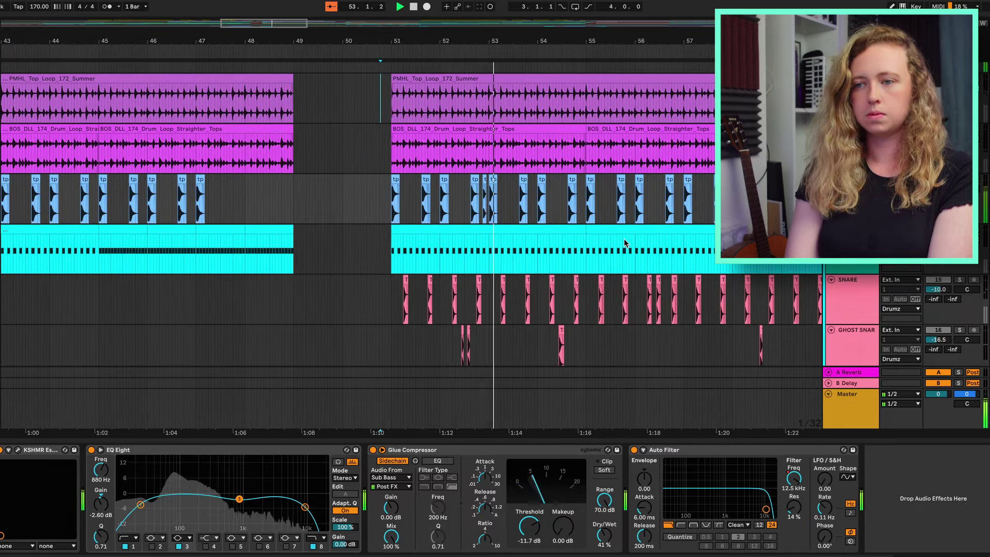
{"action": "scroll", "coordinate": [624, 240], "scroll_direction": "right", "scroll_amount": 3}
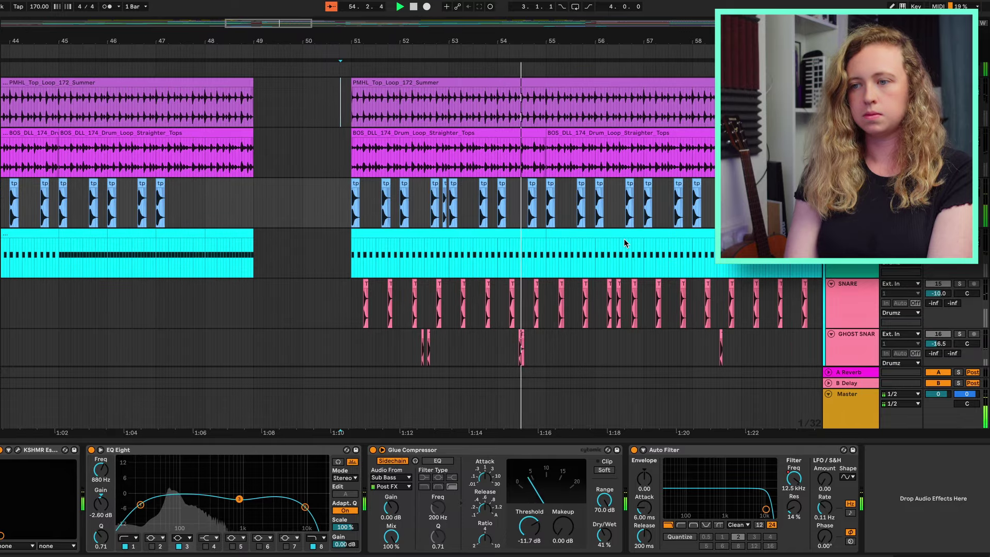
{"action": "scroll", "coordinate": [624, 239], "scroll_direction": "down", "scroll_amount": 1}
Step: Play the drop's snare and ghost snare hits from bar 51
{"action": "key", "text": "space"}
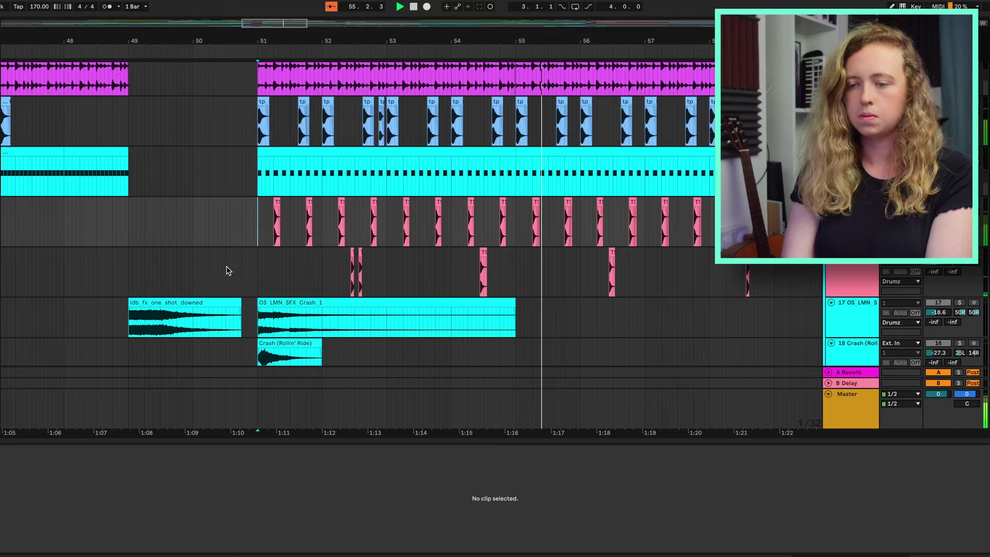
{"action": "scroll", "coordinate": [267, 276], "scroll_direction": "right", "scroll_amount": 2}
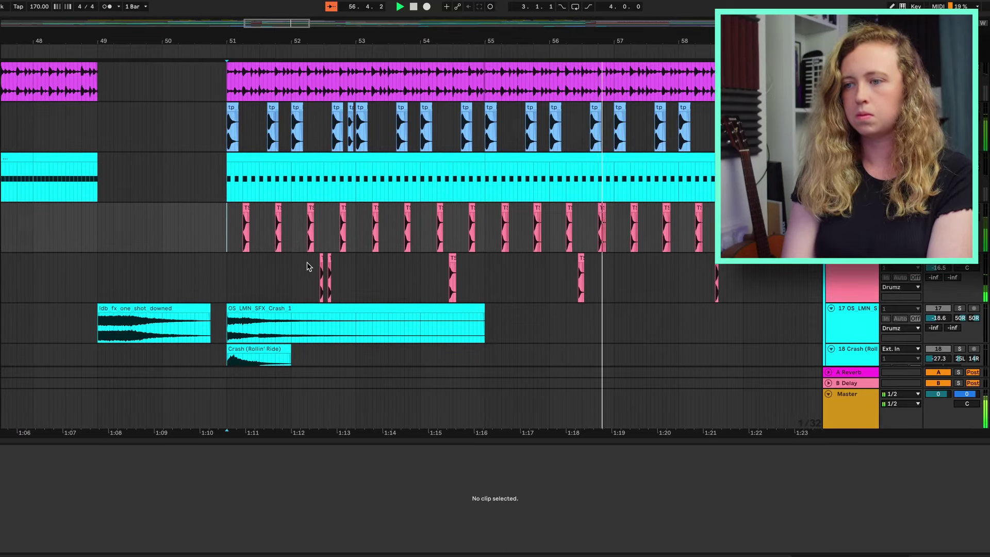
{"action": "scroll", "coordinate": [308, 263], "scroll_direction": "down", "scroll_amount": 1}
{"action": "scroll", "coordinate": [307, 263], "scroll_direction": "up", "scroll_amount": 2}
{"action": "scroll", "coordinate": [307, 263], "scroll_direction": "right", "scroll_amount": 2}
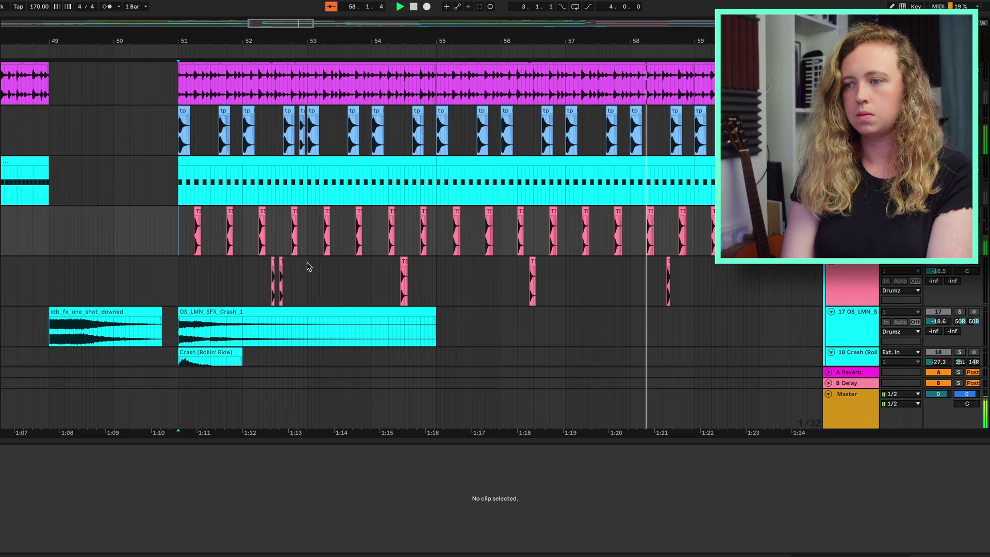
{"action": "scroll", "coordinate": [308, 262], "scroll_direction": "left", "scroll_amount": 1}
{"action": "scroll", "coordinate": [307, 262], "scroll_direction": "down", "scroll_amount": 1}
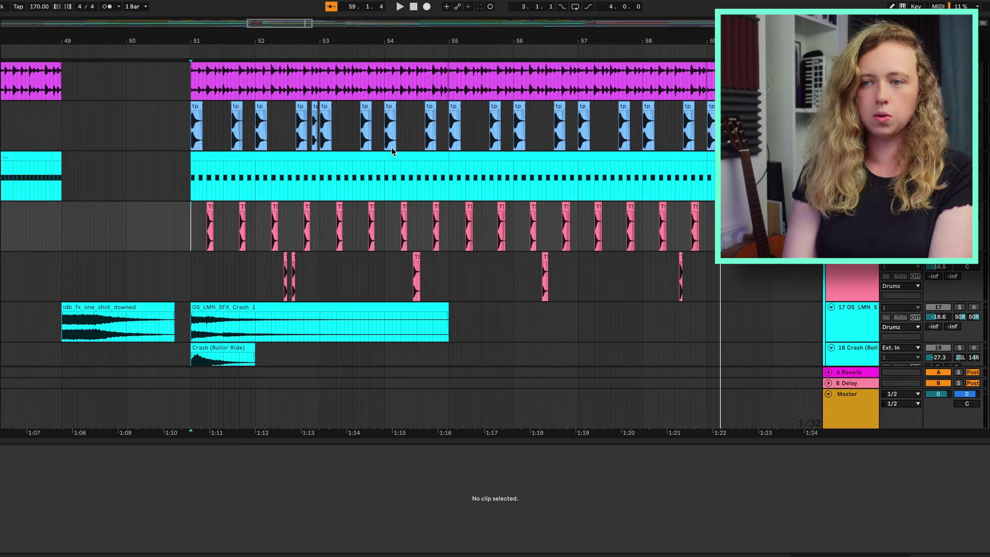
Step: Inspect the pair of ghost snare hits in bar 52 and the first hit's clip settings
{"action": "scroll", "coordinate": [392, 151], "scroll_direction": "up", "scroll_amount": 3}
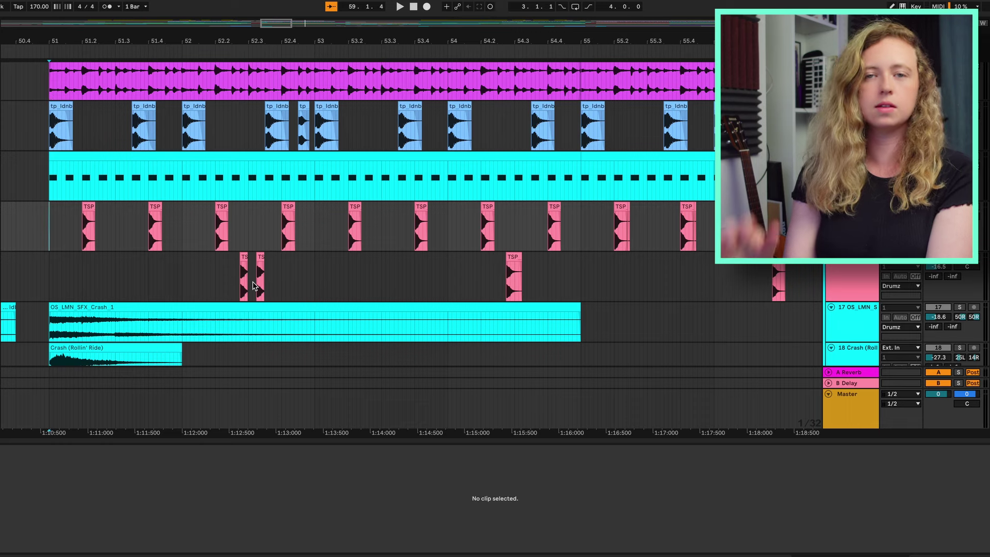
{"action": "scroll", "coordinate": [227, 252], "scroll_direction": "left", "scroll_amount": 2}
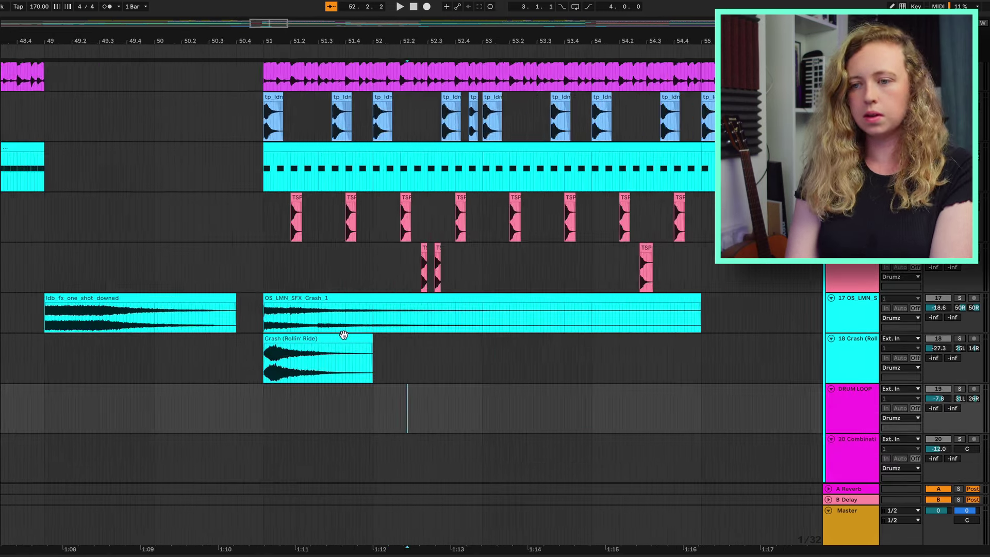
{"action": "scroll", "coordinate": [342, 334], "scroll_direction": "down", "scroll_amount": 3}
Step: Select the OS_LMN_SFX_Crash_1 clip, solo its track and play the drop's drums from bar 51
{"action": "left_click", "coordinate": [332, 298]}
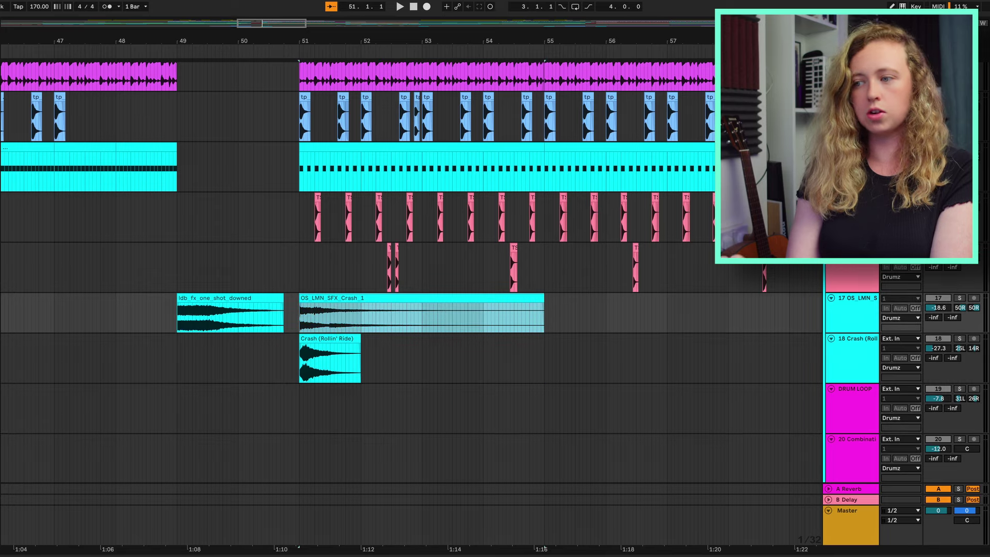
{"action": "key", "text": "space"}
{"action": "left_click", "coordinate": [960, 298]}
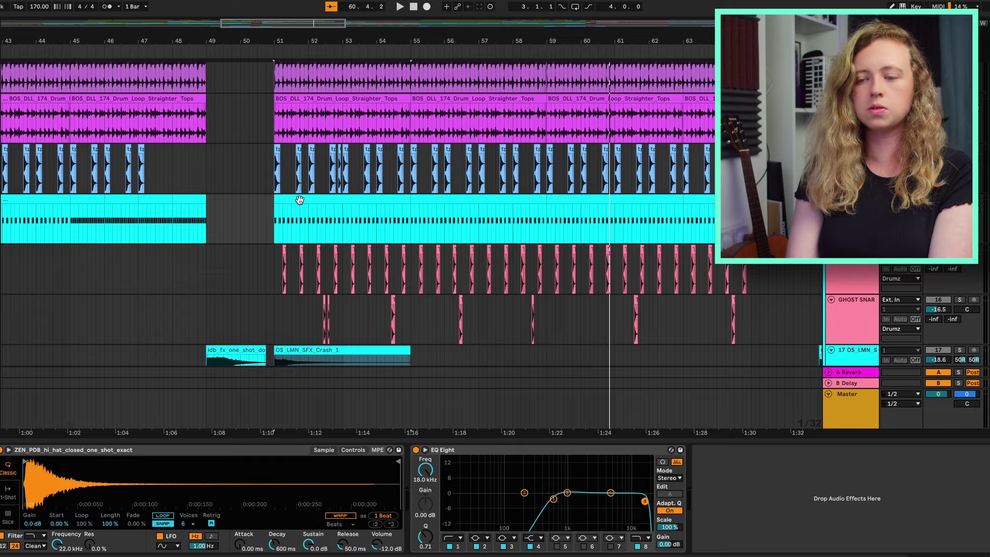
{"action": "key", "text": "space"}
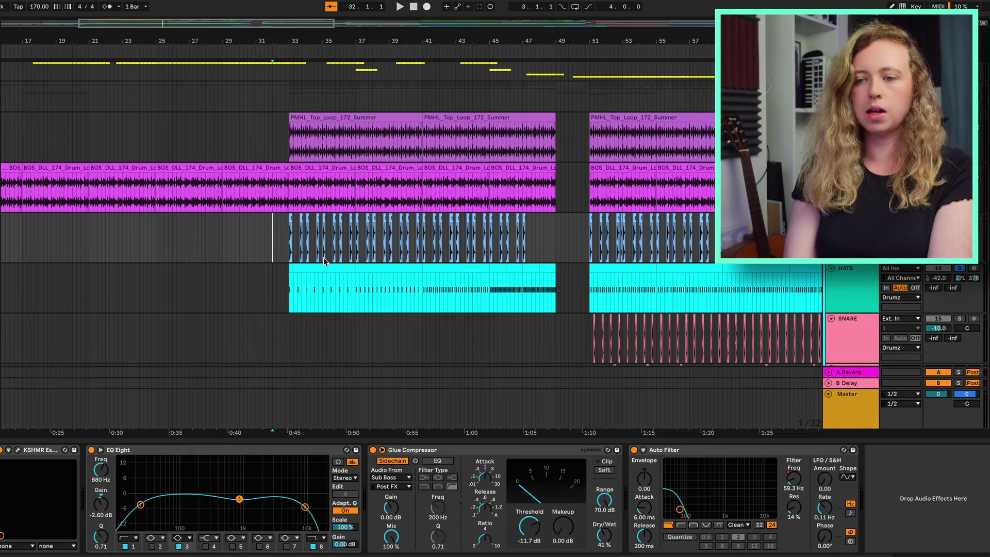
Step: Play the build-up drums from bar 33 and show the hats track's Simpler and EQ Eight devices
{"action": "left_click", "coordinate": [319, 264]}
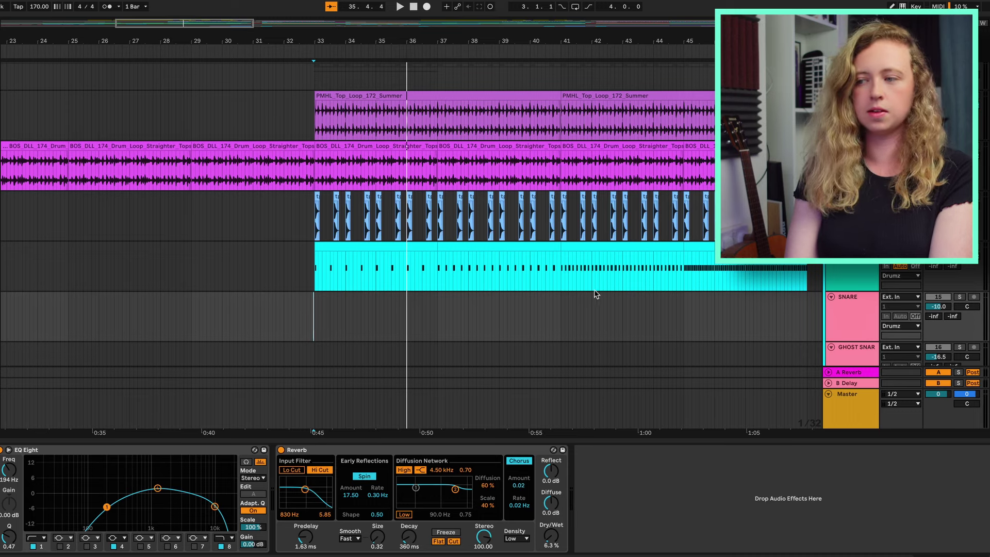
{"action": "key", "text": "space"}
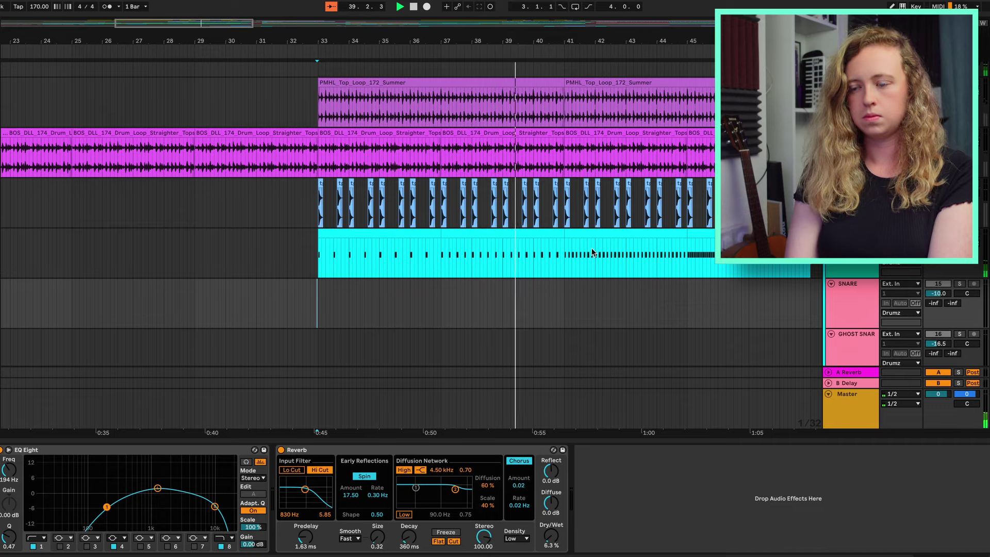
{"action": "scroll", "coordinate": [592, 252], "scroll_direction": "up", "scroll_amount": 5}
{"action": "scroll", "coordinate": [551, 308], "scroll_direction": "down", "scroll_amount": 3}
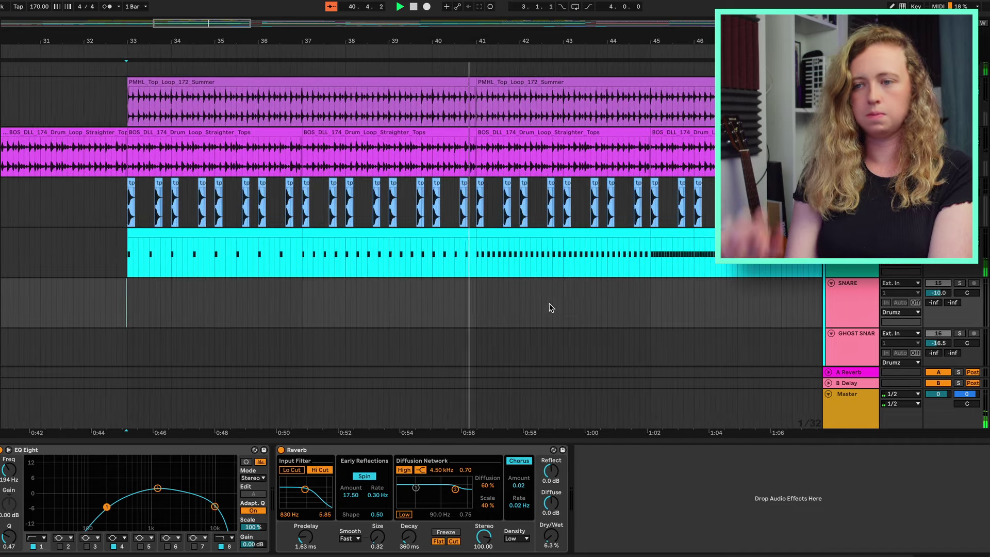
{"action": "scroll", "coordinate": [612, 305], "scroll_direction": "right", "scroll_amount": 3}
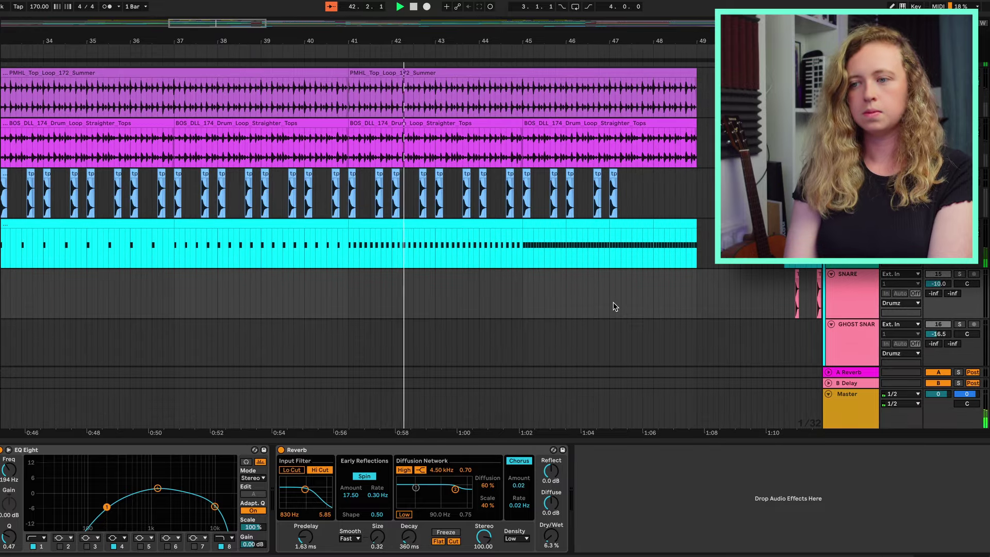
{"action": "scroll", "coordinate": [615, 306], "scroll_direction": "up", "scroll_amount": 2}
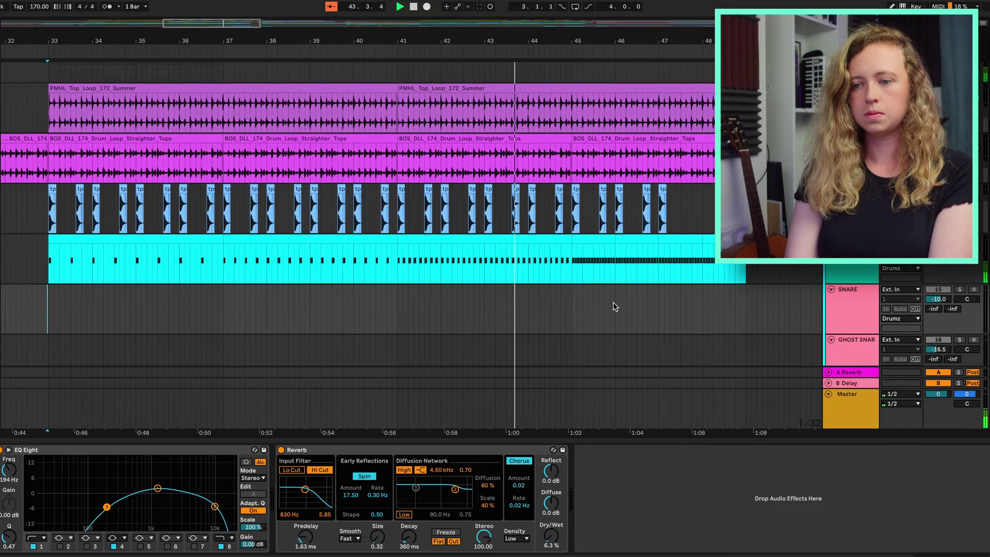
{"action": "left_click", "coordinate": [763, 274]}
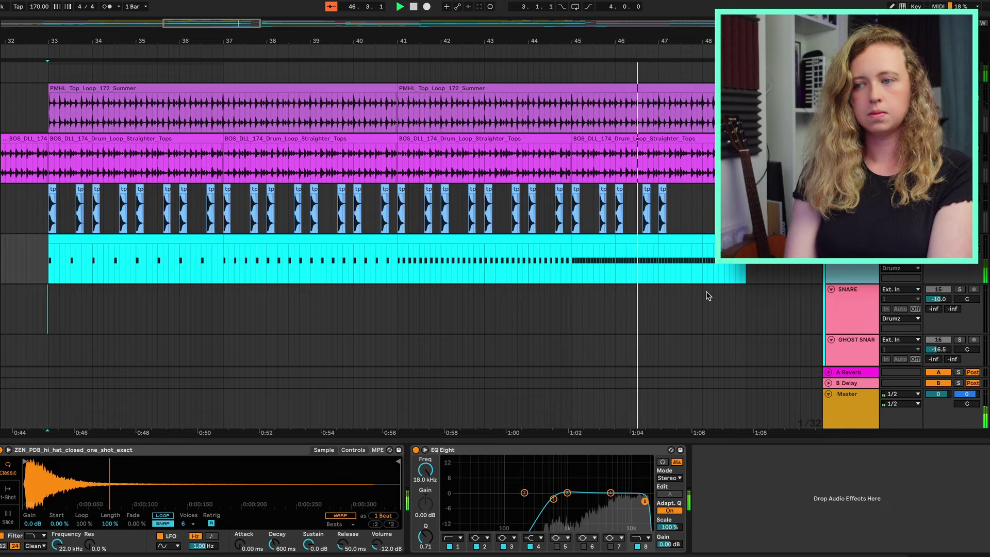
{"action": "scroll", "coordinate": [707, 292], "scroll_direction": "right", "scroll_amount": 2}
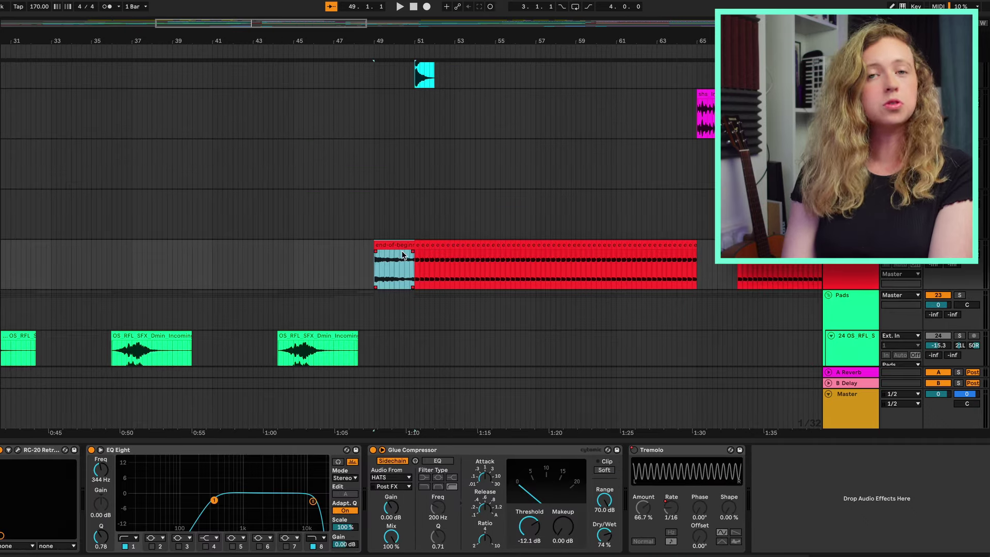
Step: Play the end-of-beginning-official-audio_other clip at bar 49 and its chopped repeats from just before bar 51
{"action": "scroll", "coordinate": [403, 255], "scroll_direction": "up", "scroll_amount": 5}
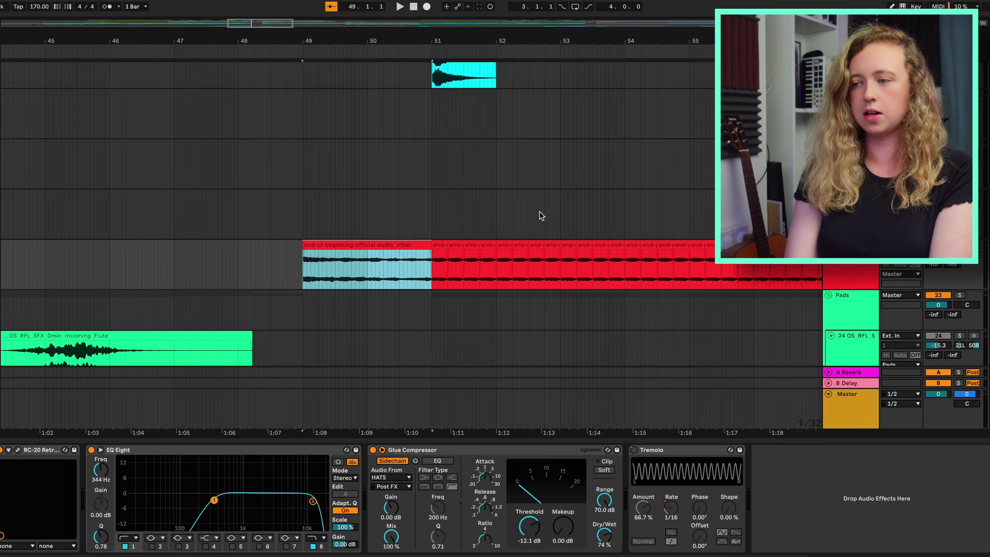
{"action": "key", "text": "space"}
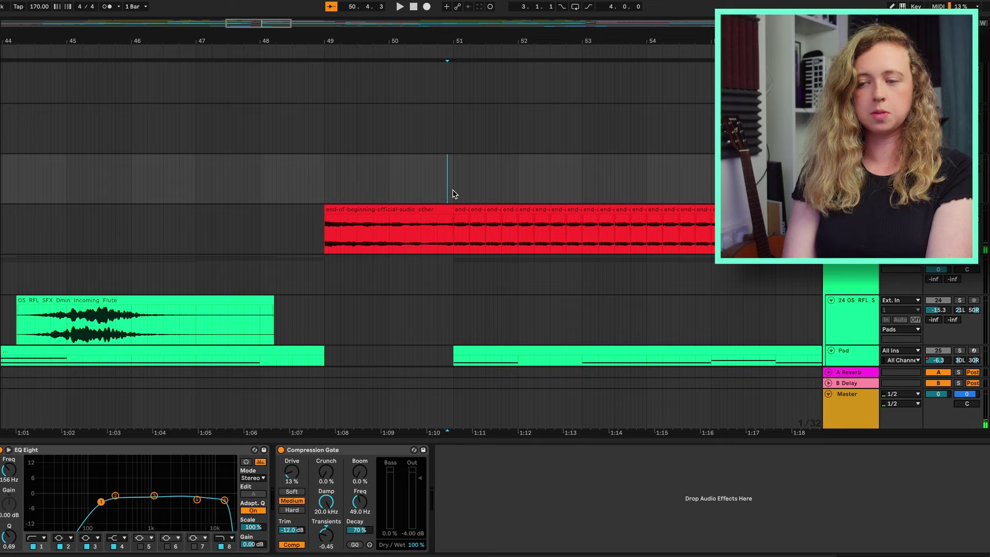
{"action": "scroll", "coordinate": [453, 204], "scroll_direction": "up", "scroll_amount": 5}
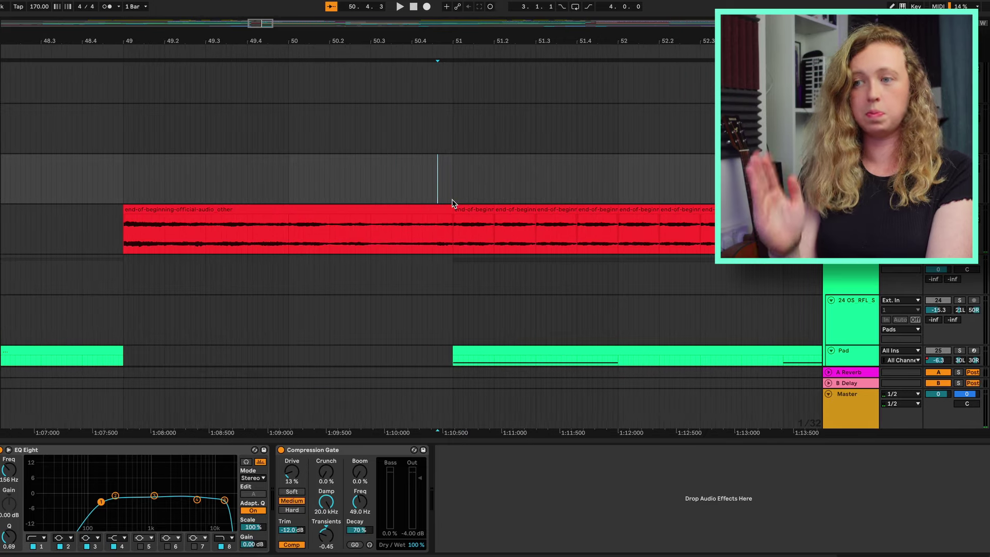
{"action": "key", "text": "space"}
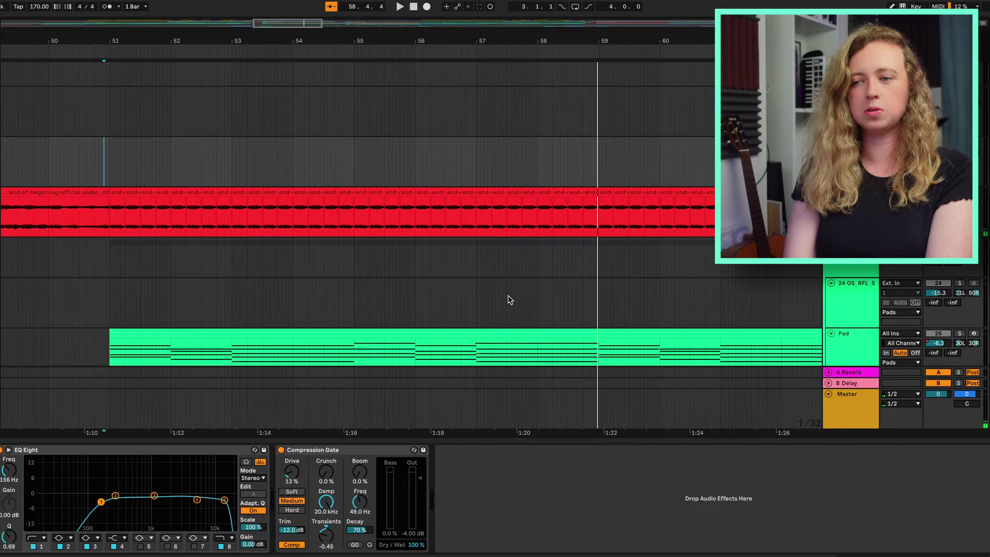
Step: Play the intro guitar clips from bar 1 and select their track
{"action": "scroll", "coordinate": [509, 300], "scroll_direction": "down", "scroll_amount": 5}
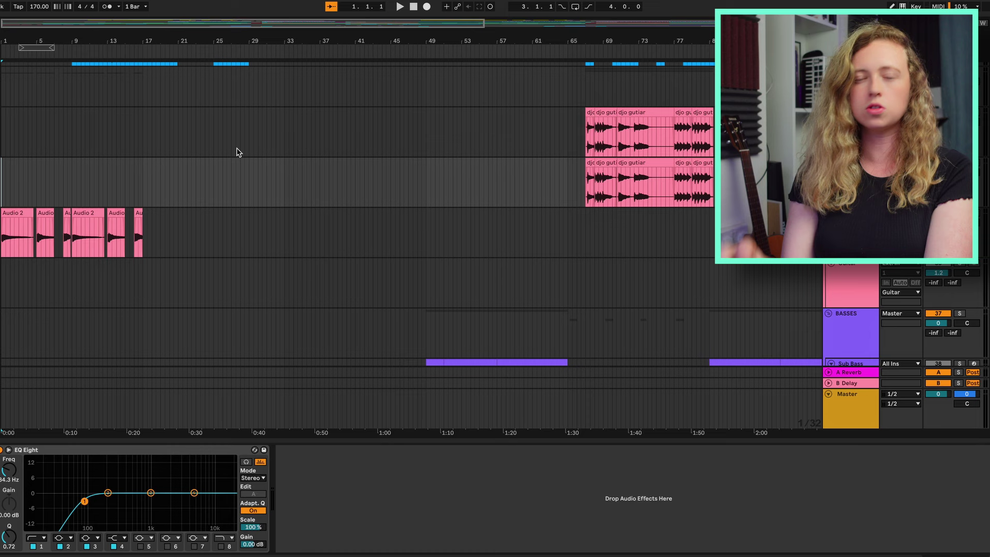
{"action": "key", "text": "space"}
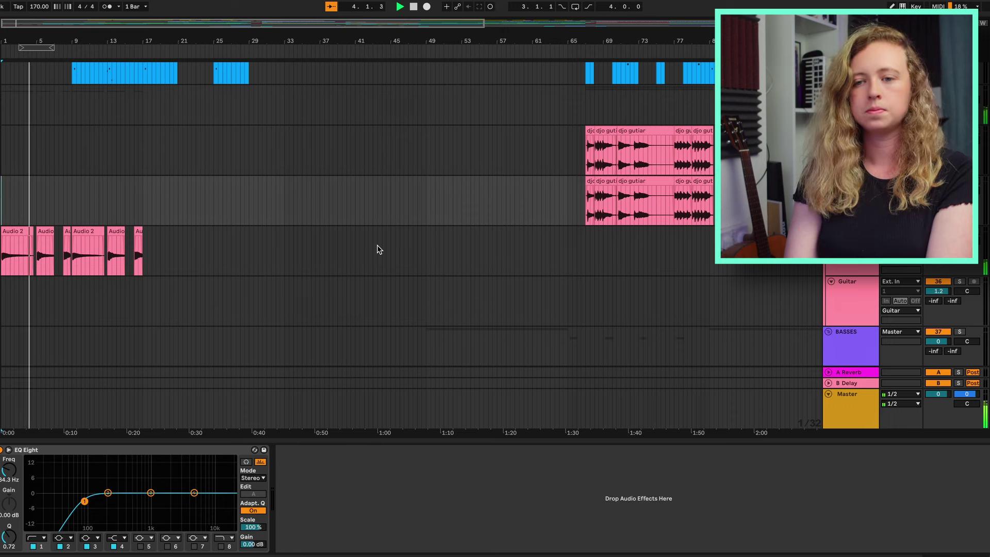
{"action": "scroll", "coordinate": [290, 259], "scroll_direction": "up", "scroll_amount": 10}
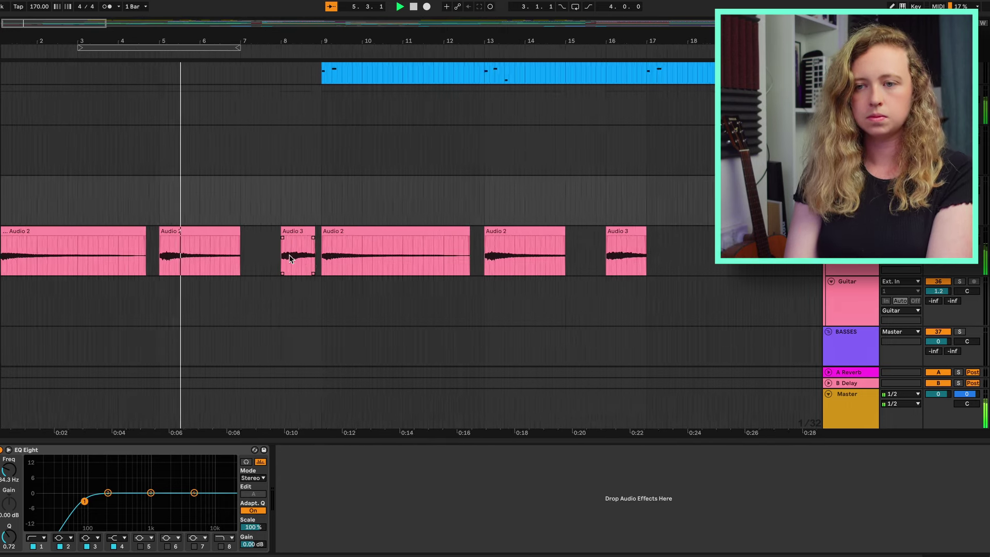
{"action": "left_click", "coordinate": [860, 252]}
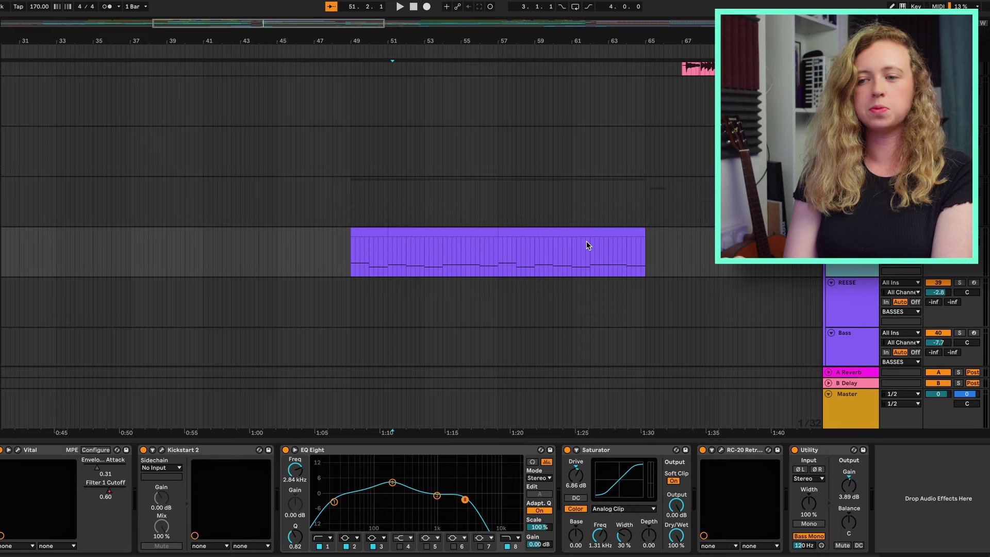
Step: Open the Sub Bass track's Vital synth, view its effects, and play the bass while reviewing the voice settings
{"action": "key", "text": "super+alt+p"}
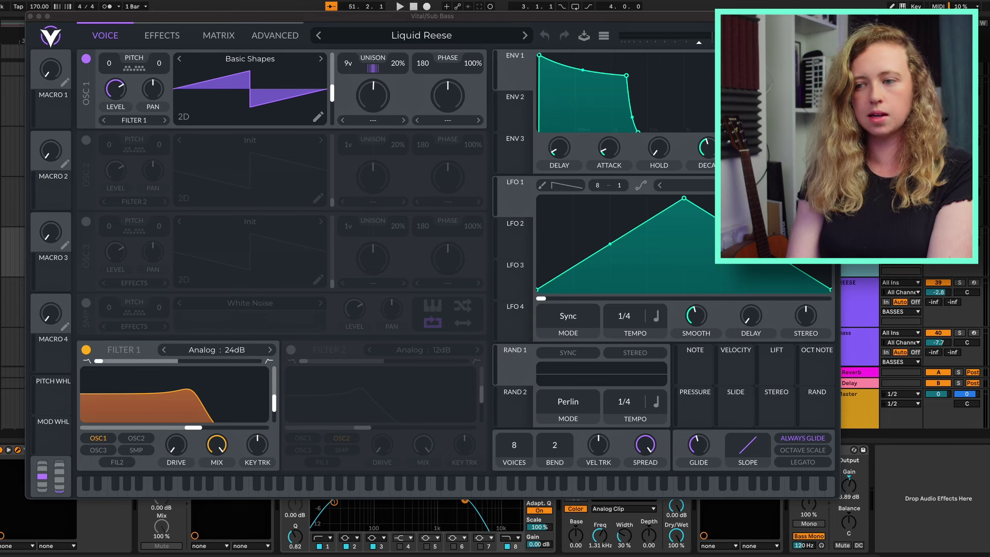
{"action": "left_click", "coordinate": [161, 38]}
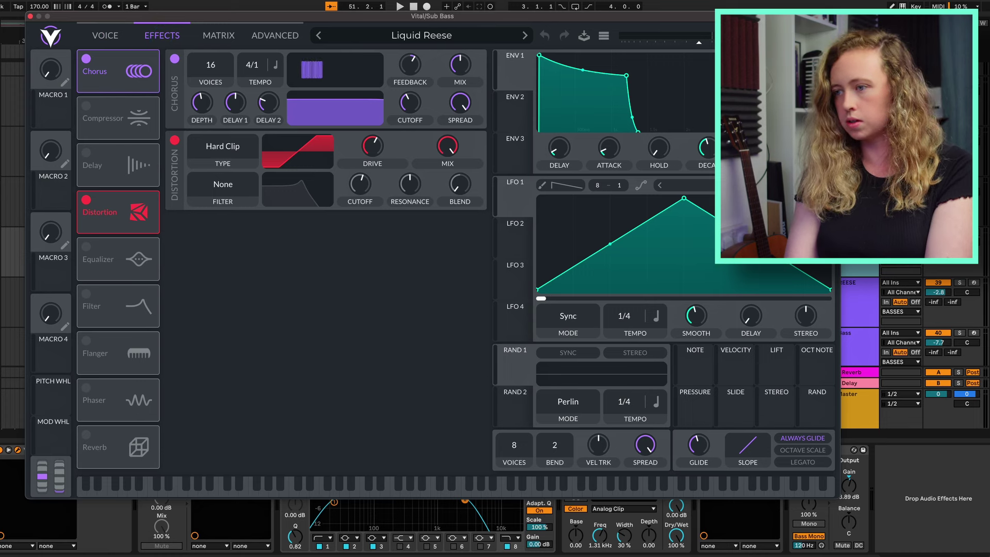
{"action": "key", "text": "space"}
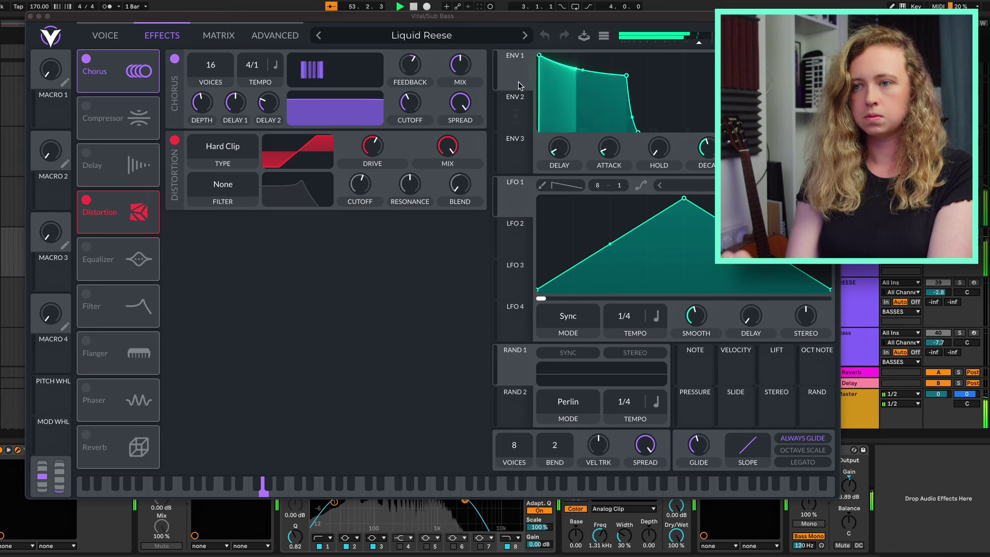
{"action": "left_click", "coordinate": [110, 37]}
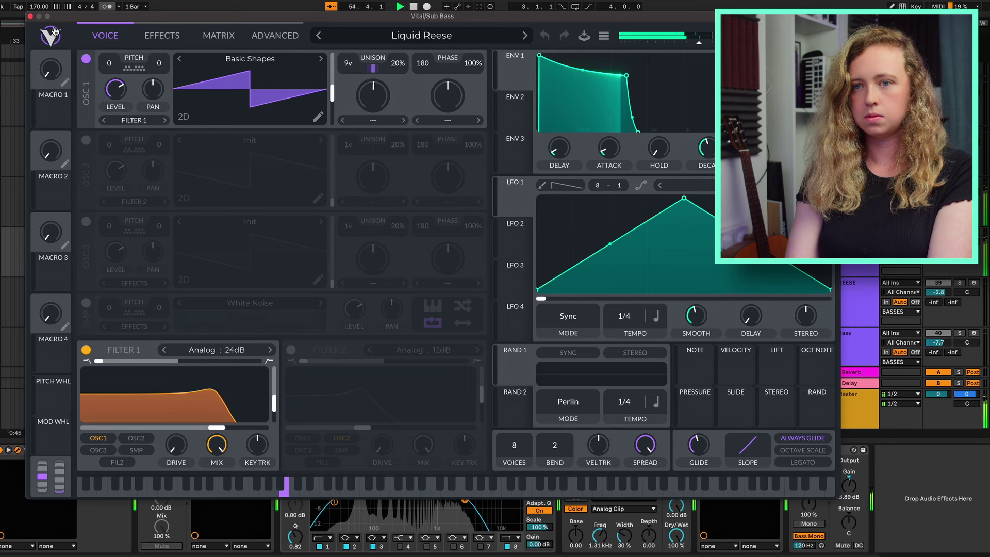
Step: Close the Vital window, stop playback and show the automation on the bass clip starting at bar 49
{"action": "left_click", "coordinate": [30, 17]}
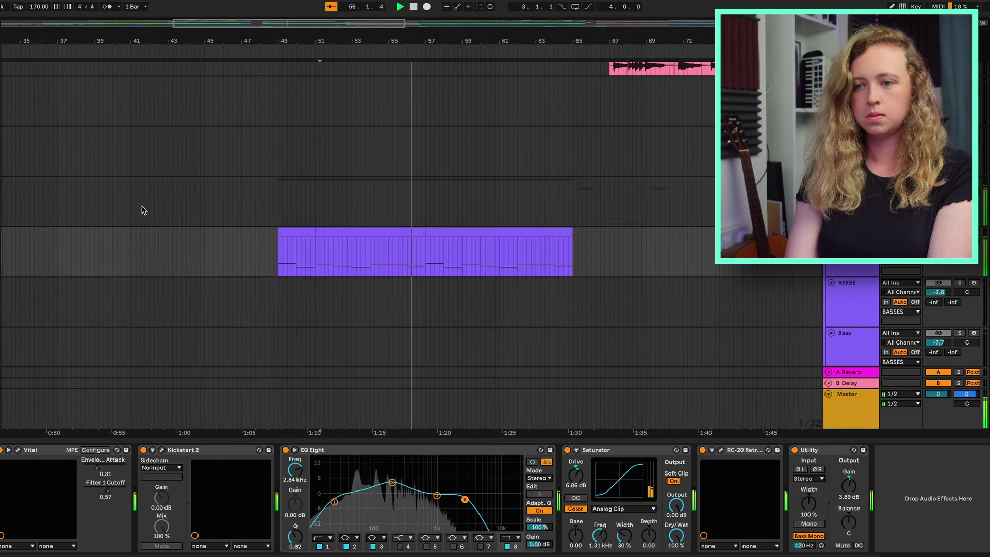
{"action": "scroll", "coordinate": [248, 207], "scroll_direction": "left", "scroll_amount": 2}
{"action": "scroll", "coordinate": [247, 207], "scroll_direction": "down", "scroll_amount": 1}
{"action": "key", "text": "space"}
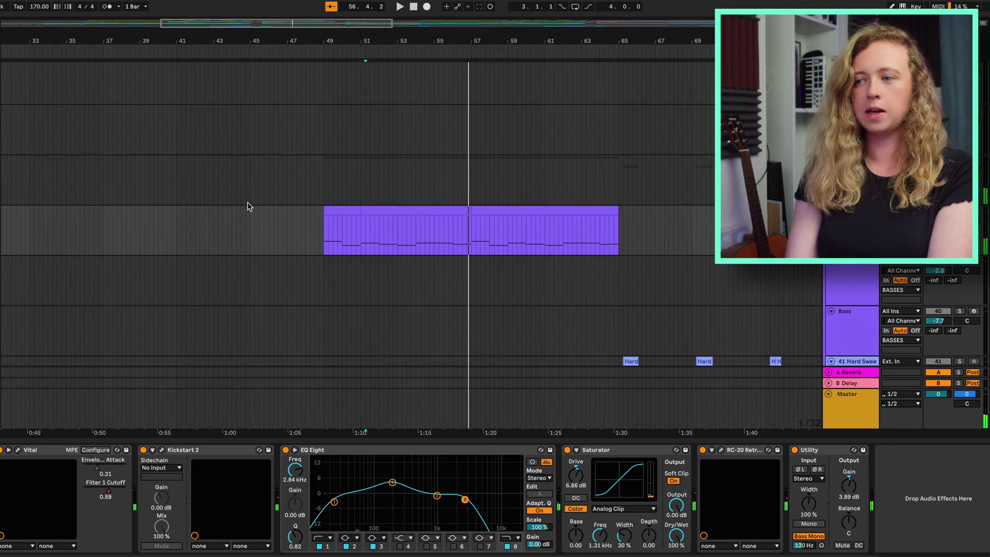
{"action": "key", "text": "a"}
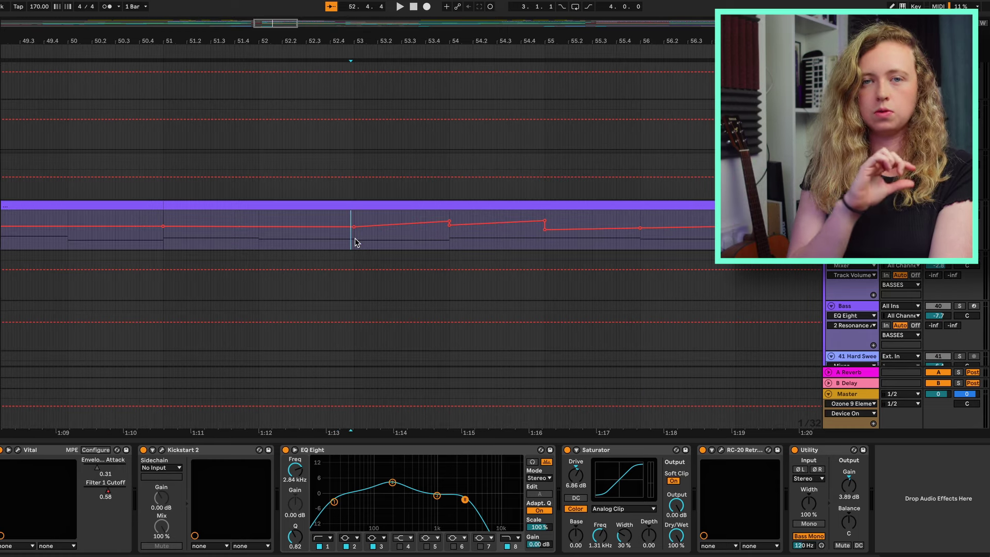
{"action": "scroll", "coordinate": [358, 239], "scroll_direction": "left", "scroll_amount": 5}
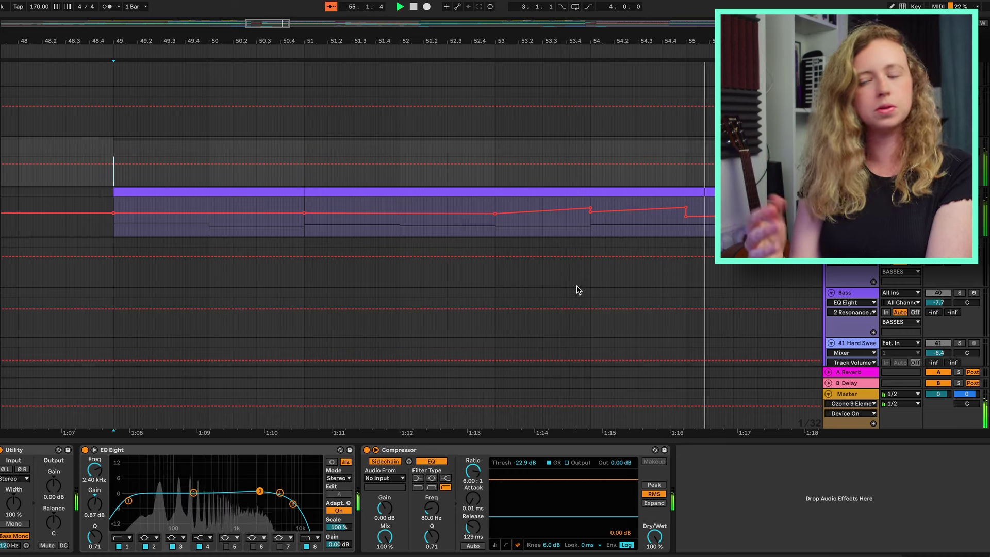
Step: Play the full mix from bar 48 while looking over the drum, pad and bass tracks
{"action": "scroll", "coordinate": [577, 290], "scroll_direction": "down", "scroll_amount": 3}
{"action": "scroll", "coordinate": [617, 279], "scroll_direction": "right", "scroll_amount": 2}
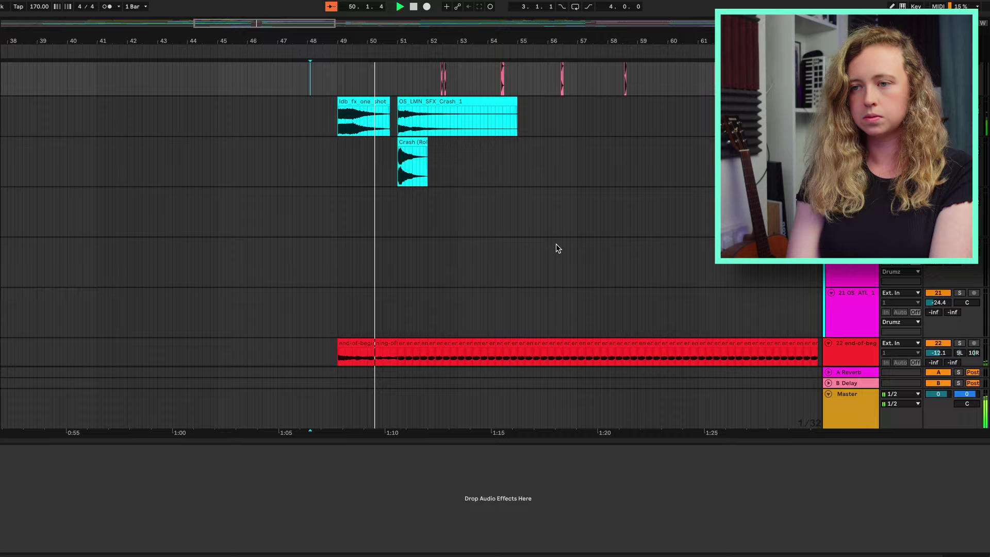
{"action": "scroll", "coordinate": [556, 244], "scroll_direction": "up", "scroll_amount": 4}
{"action": "scroll", "coordinate": [557, 244], "scroll_direction": "down", "scroll_amount": 10}
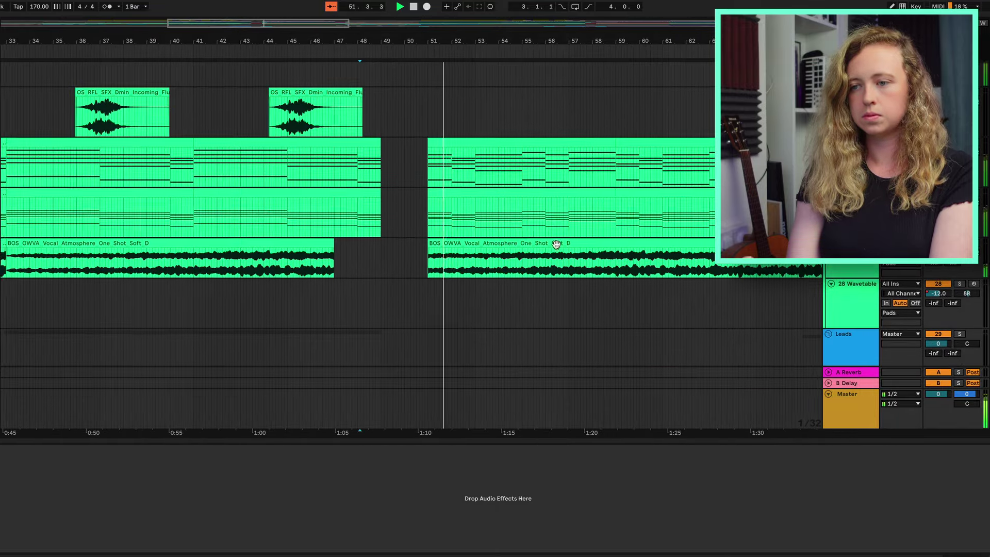
{"action": "scroll", "coordinate": [556, 243], "scroll_direction": "down", "scroll_amount": 10}
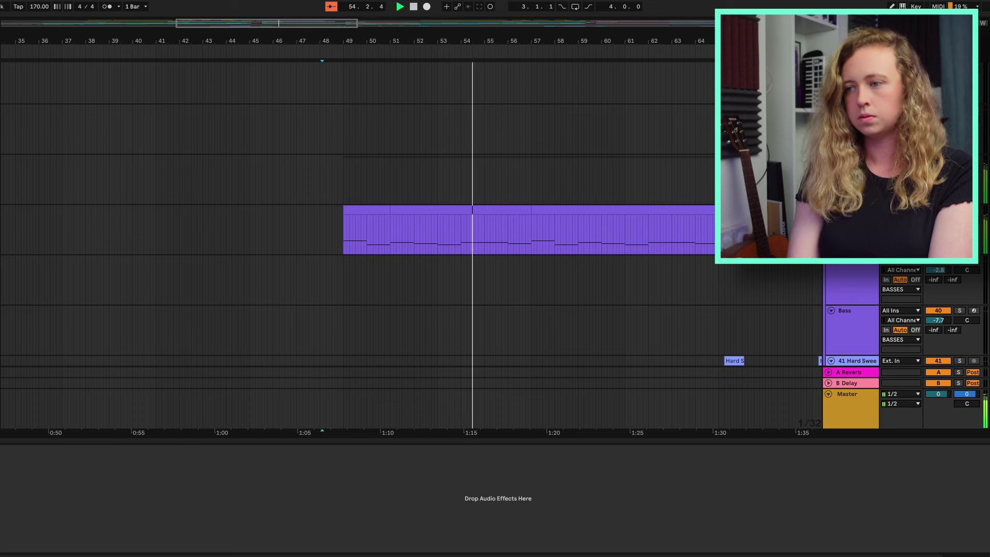
Step: Show the Sub Bass track's device chain and listen to its clip in the full mix up to about bar 61
{"action": "left_click", "coordinate": [851, 222]}
{"action": "scroll", "coordinate": [503, 241], "scroll_direction": "down", "scroll_amount": 2}
{"action": "scroll", "coordinate": [503, 242], "scroll_direction": "right", "scroll_amount": 1}
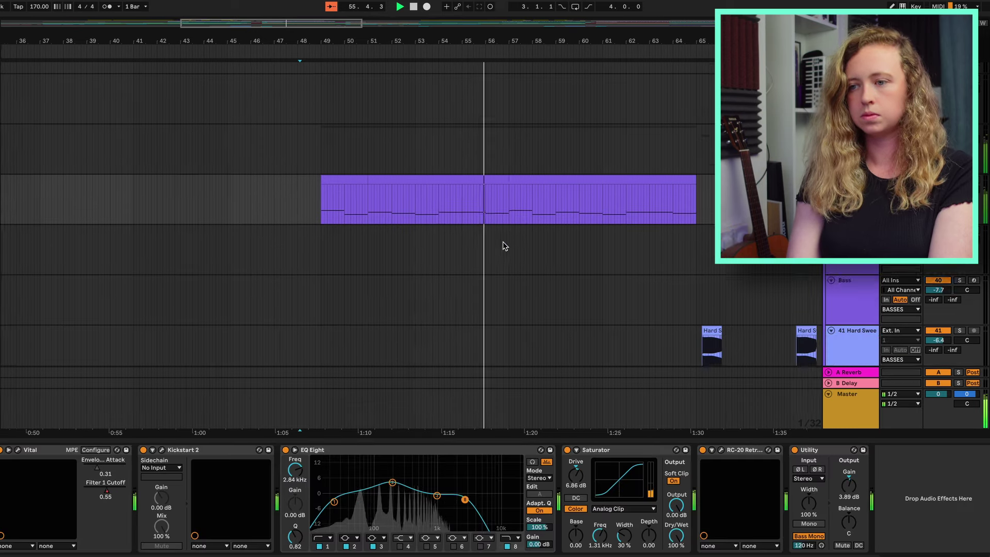
{"action": "scroll", "coordinate": [503, 242], "scroll_direction": "down", "scroll_amount": 3}
{"action": "scroll", "coordinate": [503, 241], "scroll_direction": "up", "scroll_amount": 4}
{"action": "scroll", "coordinate": [503, 242], "scroll_direction": "down", "scroll_amount": 4}
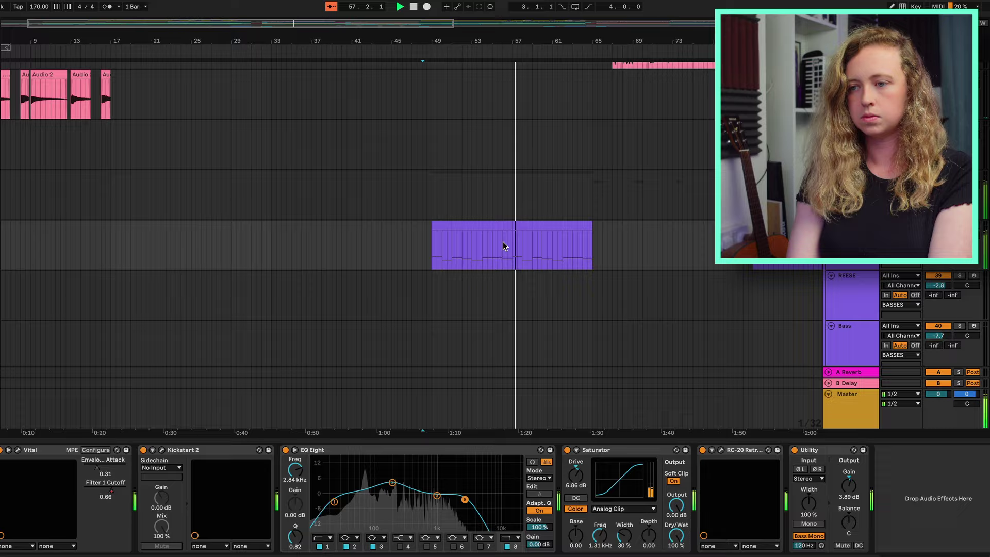
{"action": "scroll", "coordinate": [503, 242], "scroll_direction": "down", "scroll_amount": 3}
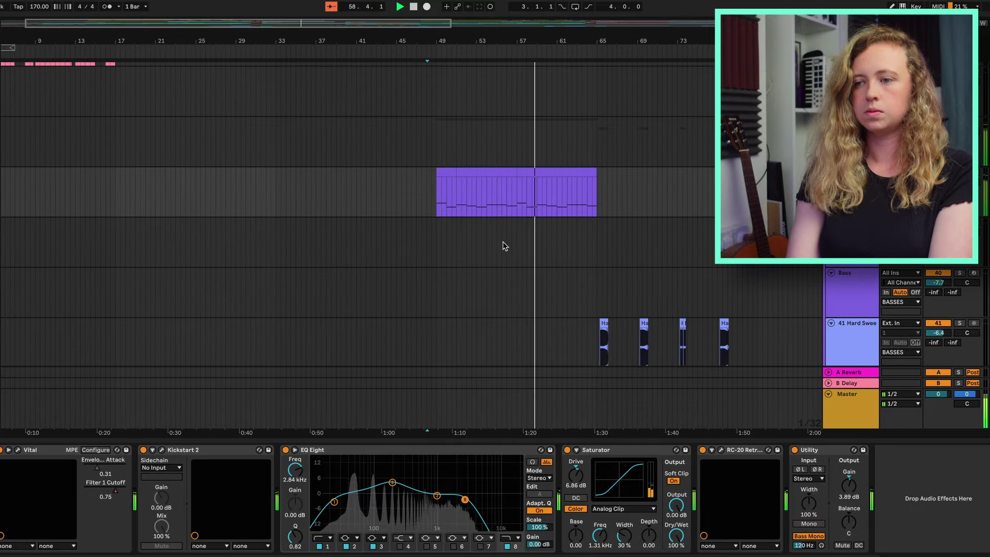
{"action": "scroll", "coordinate": [533, 203], "scroll_direction": "up", "scroll_amount": 2}
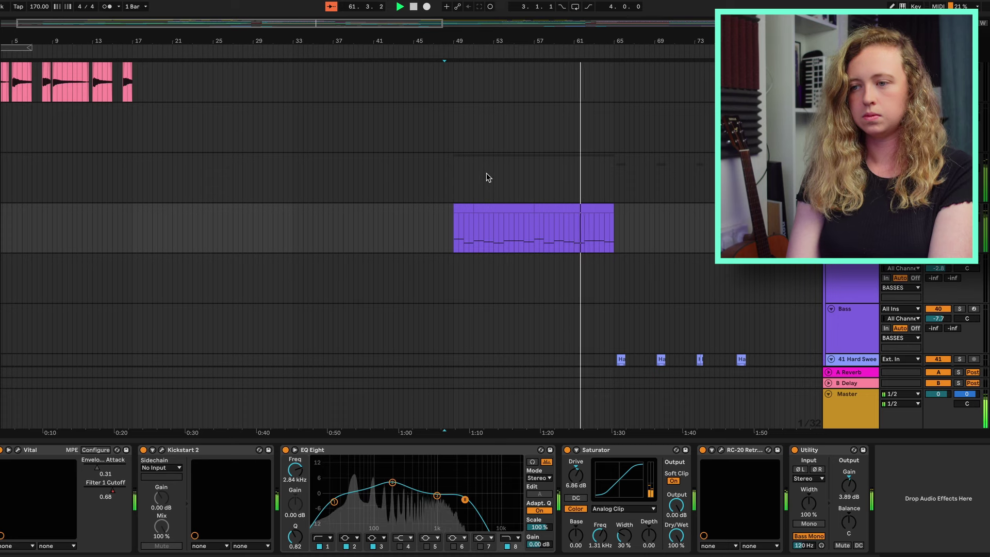
Step: Play the vocals from bar 50 with the drums, stop around bar 53 and show the devices of the track below the vocal clip
{"action": "scroll", "coordinate": [488, 177], "scroll_direction": "up", "scroll_amount": 1}
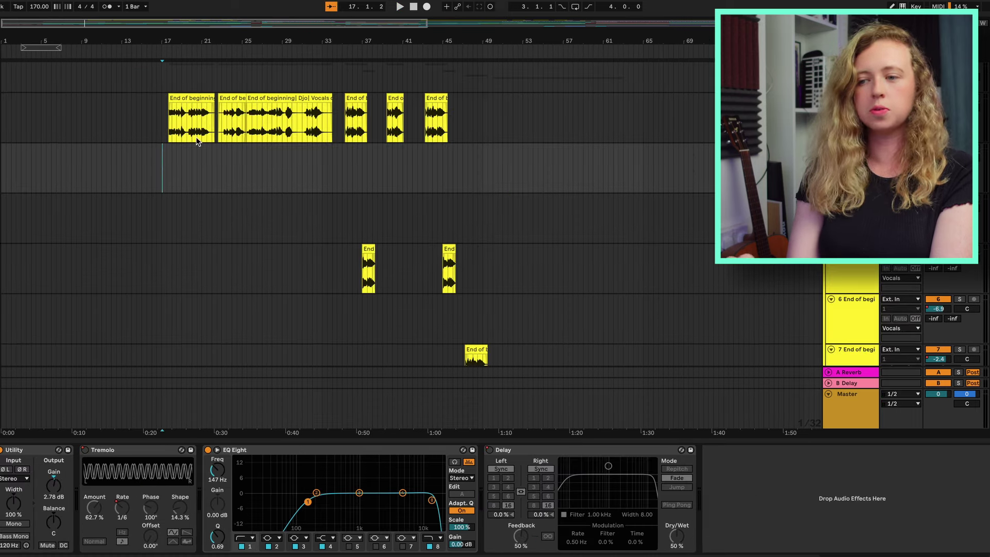
{"action": "scroll", "coordinate": [457, 199], "scroll_direction": "down", "scroll_amount": 8}
{"action": "scroll", "coordinate": [490, 148], "scroll_direction": "up", "scroll_amount": 8}
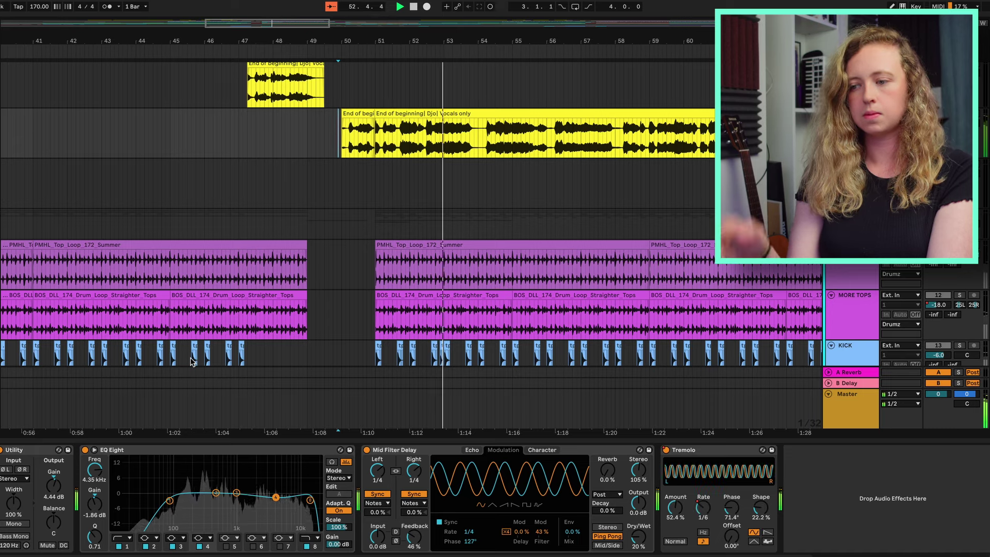
{"action": "key", "text": "space"}
{"action": "left_click", "coordinate": [449, 181]}
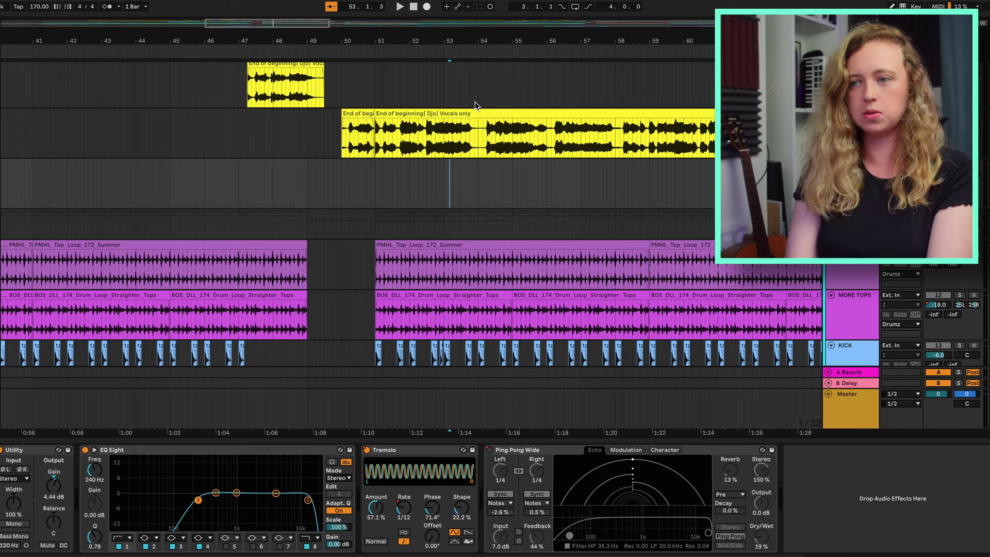
Step: Select the vocal clip at bar 51, show its automation and play the automated section around bar 53
{"action": "left_click", "coordinate": [453, 114]}
{"action": "key", "text": "a"}
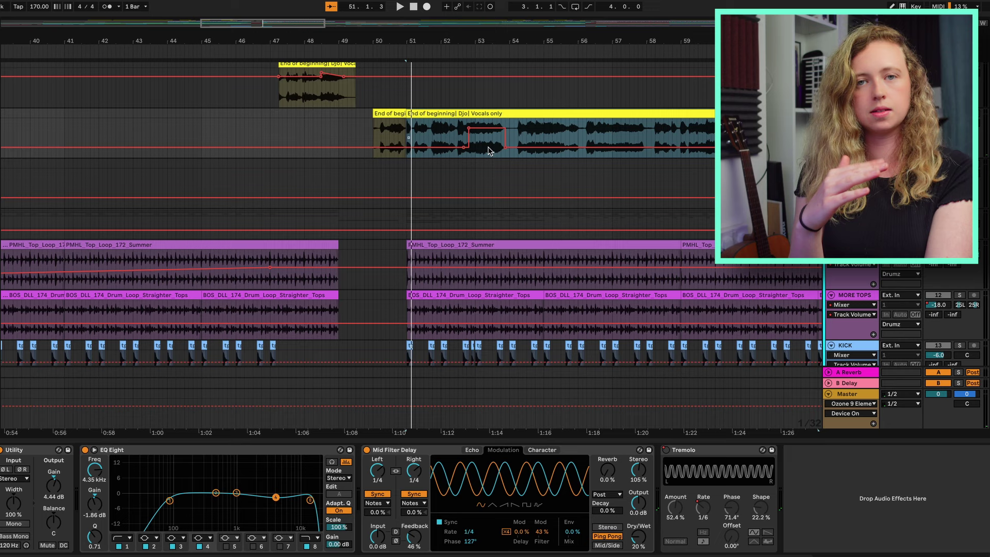
{"action": "key", "text": "space"}
{"action": "scroll", "coordinate": [517, 170], "scroll_direction": "up", "scroll_amount": 5}
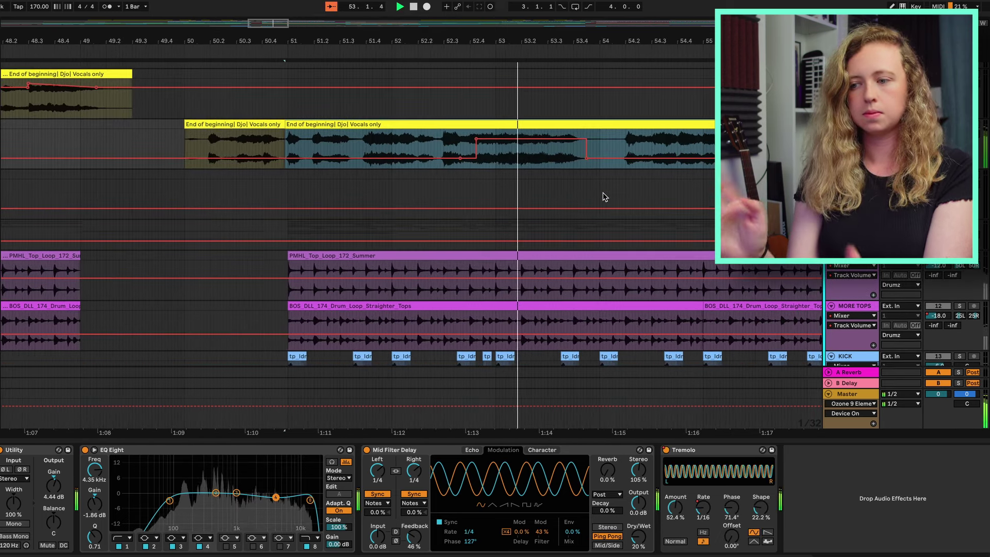
{"action": "key", "text": "minus"}
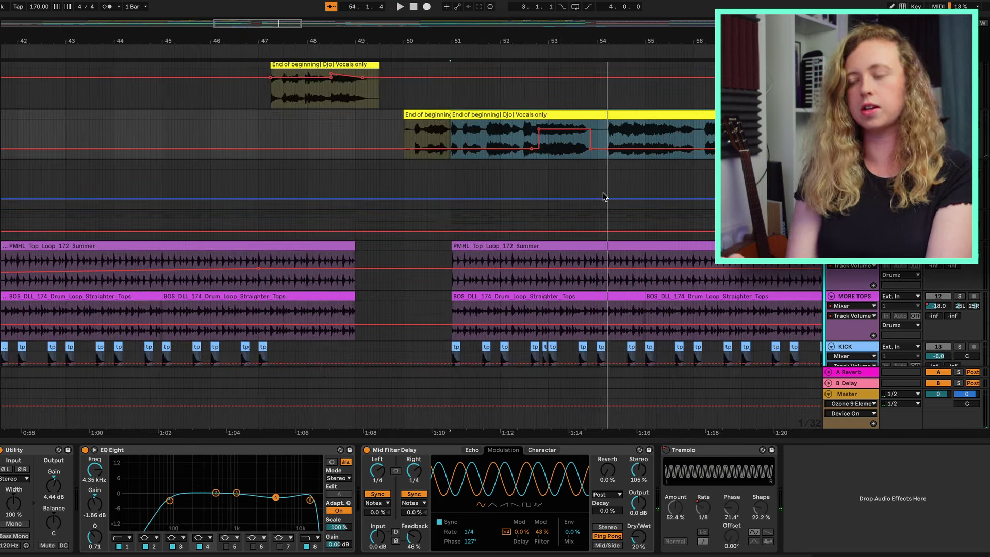
Step: Play the swoosh, riser and uplift FX clips leading up to bar 49
{"action": "key", "text": "minus"}
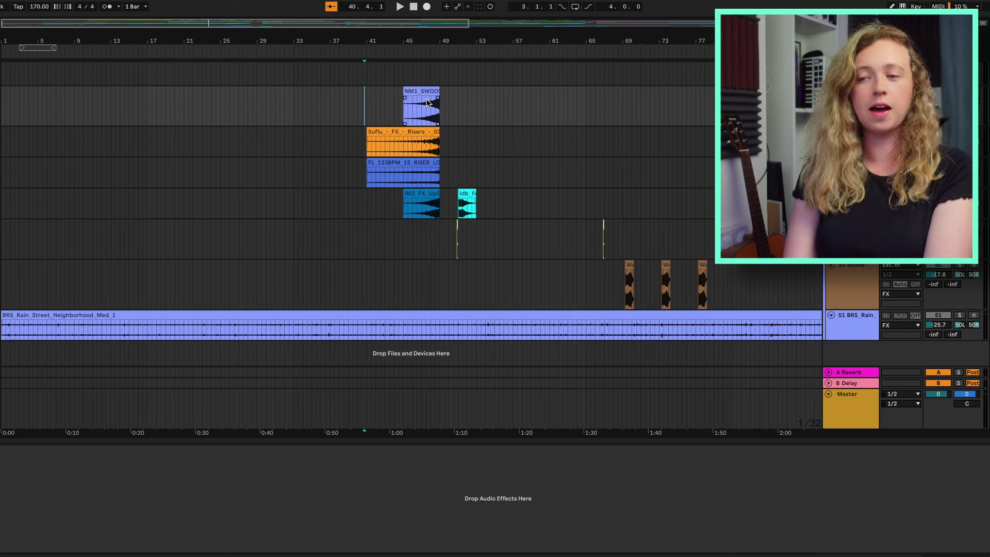
{"action": "key", "text": "plus"}
{"action": "key", "text": "plus"}
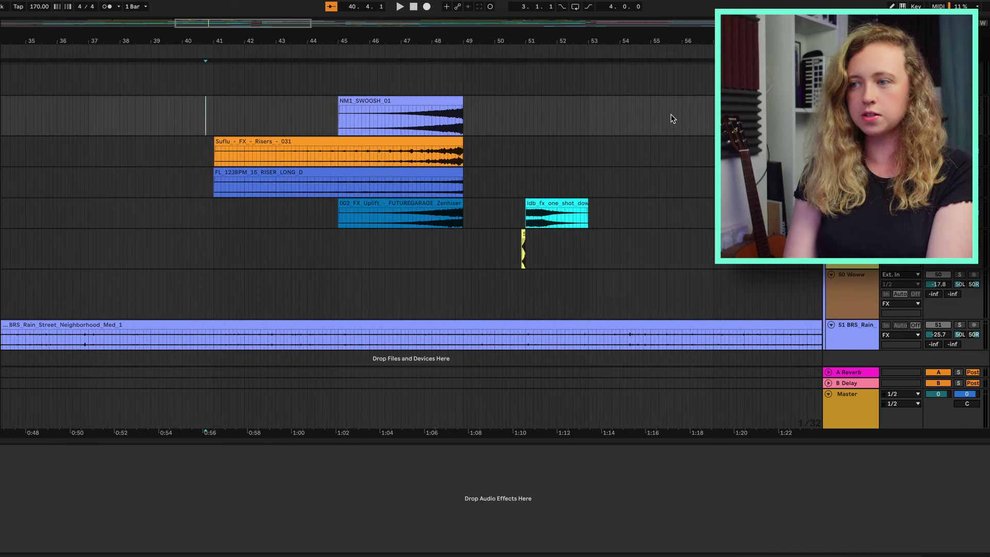
{"action": "key", "text": "space"}
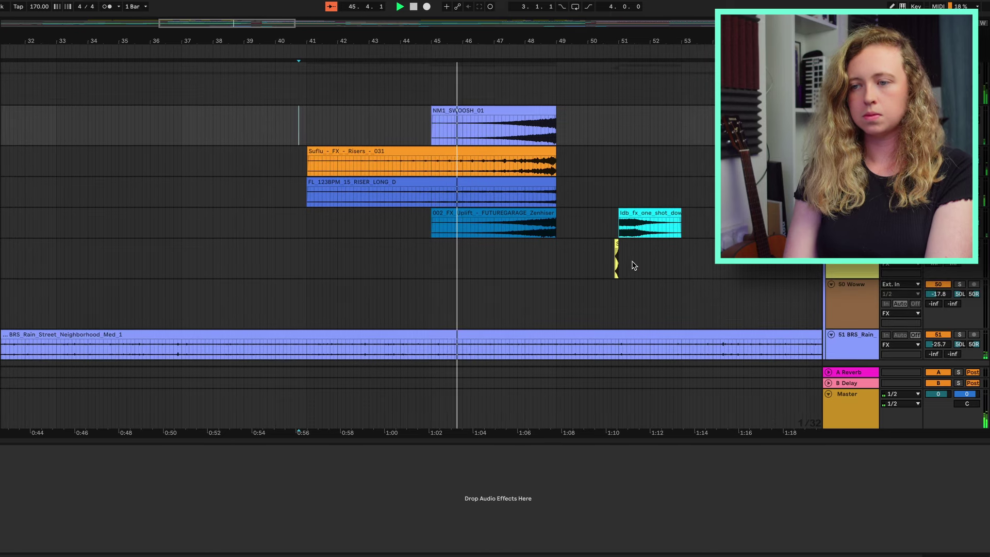
{"action": "scroll", "coordinate": [565, 243], "scroll_direction": "right", "scroll_amount": 2}
{"action": "scroll", "coordinate": [566, 243], "scroll_direction": "up", "scroll_amount": 1}
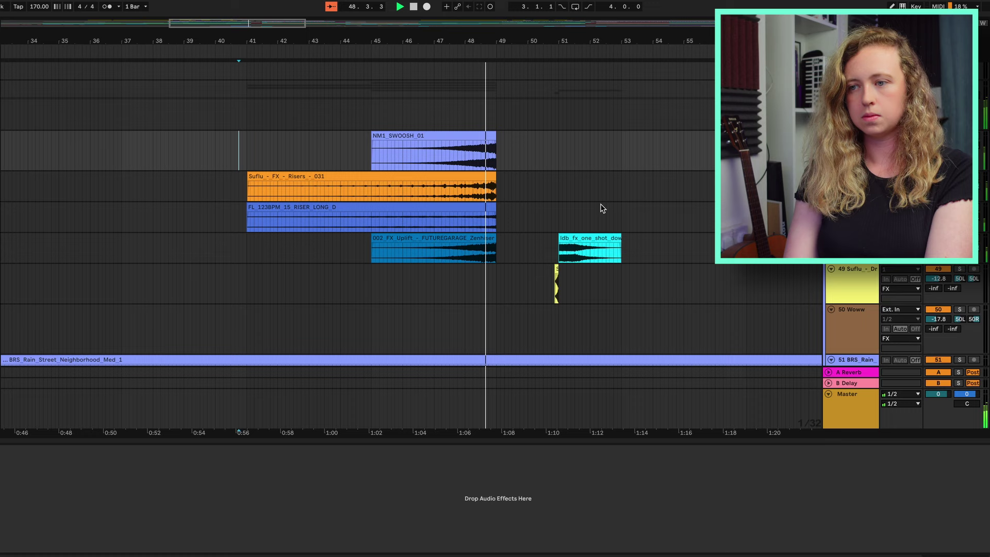
{"action": "key", "text": "space"}
Step: Select the ldb_fx_one_shot_downed clip at bar 51 and play it with the short Suflu clip just before it
{"action": "left_click", "coordinate": [548, 216]}
{"action": "scroll", "coordinate": [549, 232], "scroll_direction": "up", "scroll_amount": 5}
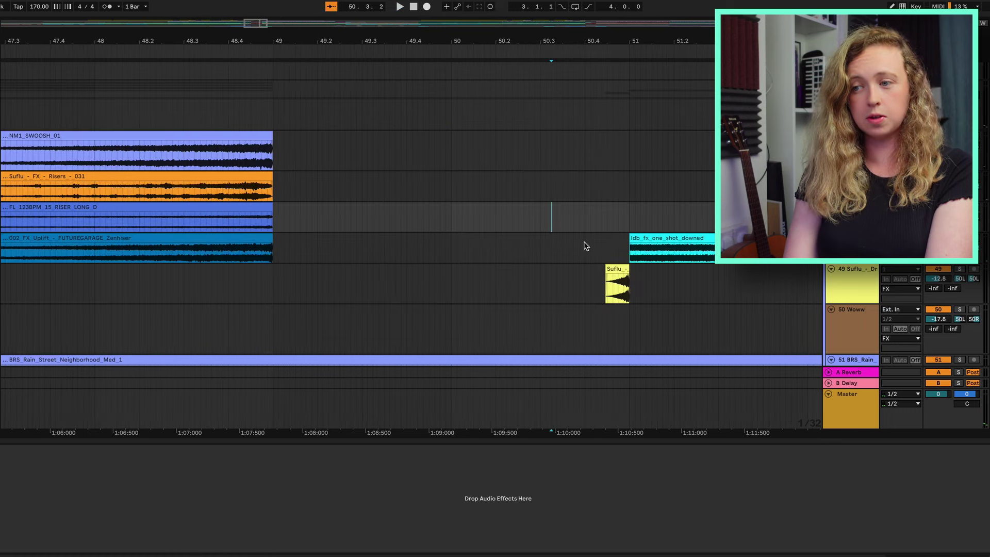
{"action": "scroll", "coordinate": [597, 242], "scroll_direction": "right", "scroll_amount": 1}
{"action": "scroll", "coordinate": [597, 242], "scroll_direction": "down", "scroll_amount": 1}
{"action": "key", "text": "space"}
{"action": "left_click", "coordinate": [460, 204]}
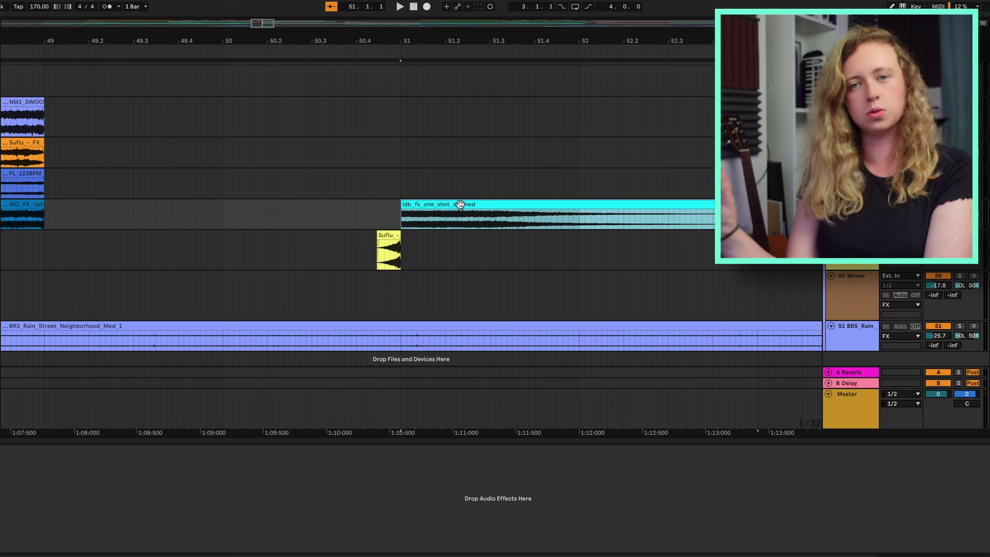
{"action": "key", "text": "space"}
{"action": "scroll", "coordinate": [360, 177], "scroll_direction": "down", "scroll_amount": 5}
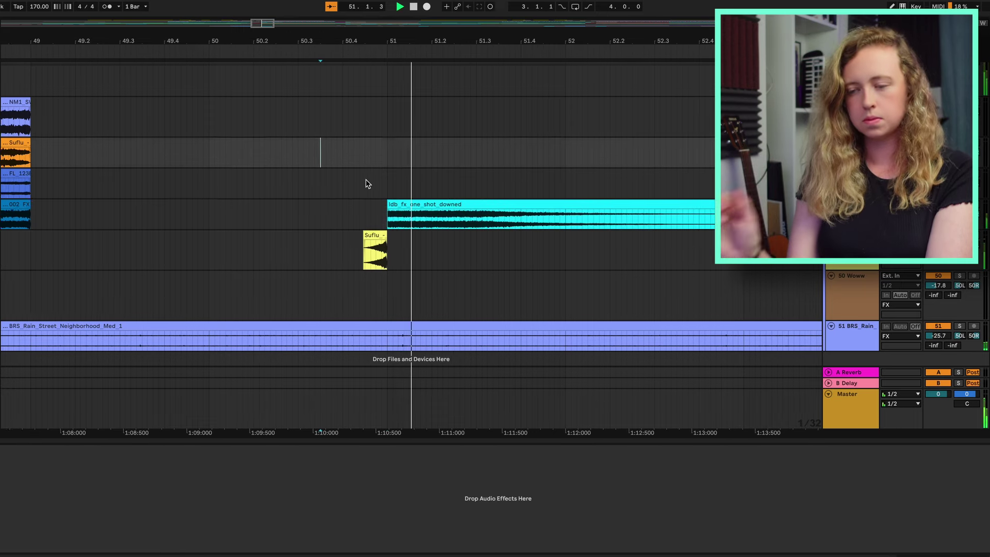
{"action": "scroll", "coordinate": [366, 179], "scroll_direction": "down", "scroll_amount": 4}
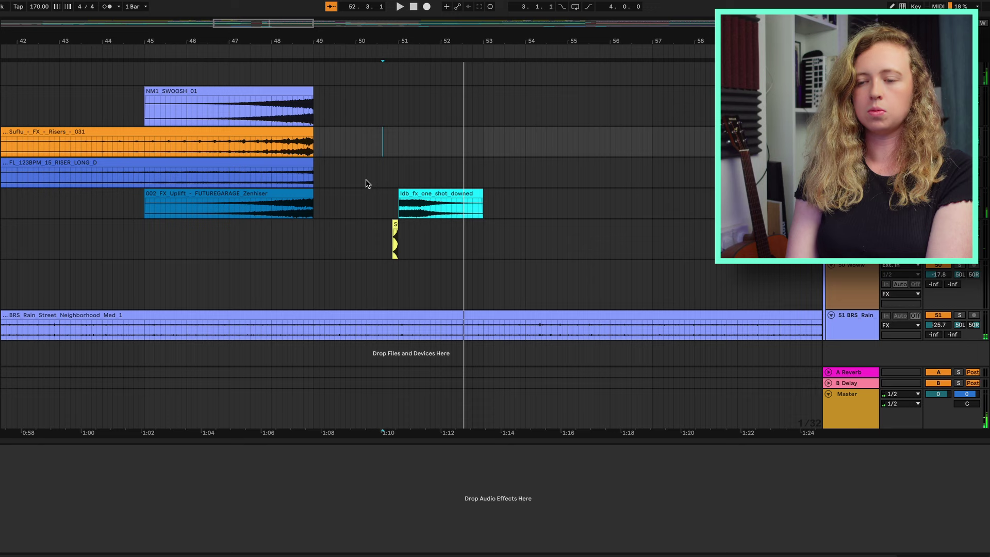
Step: Replay the transition from just before bar 51 to hear the FX clips with the drop
{"action": "scroll", "coordinate": [365, 184], "scroll_direction": "down", "scroll_amount": 3}
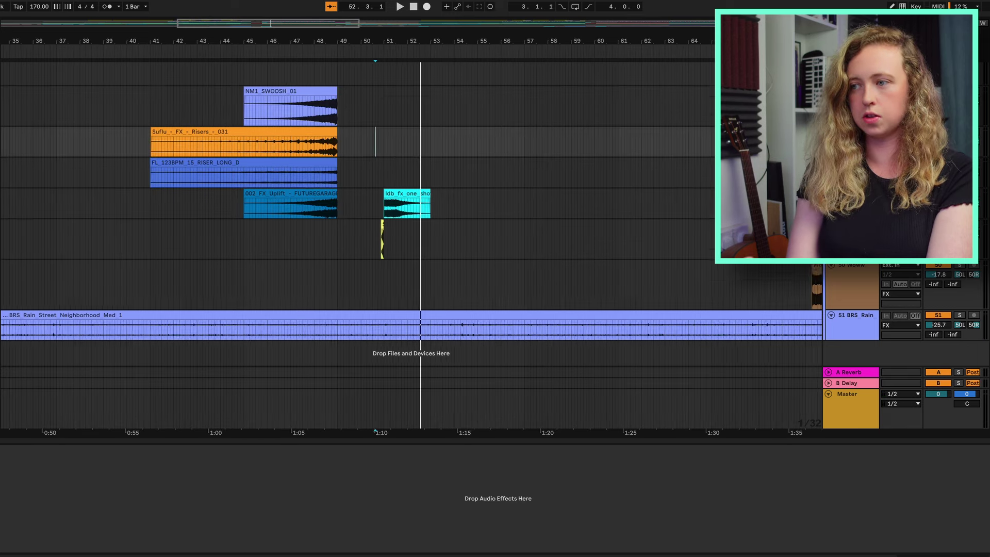
{"action": "scroll", "coordinate": [365, 184], "scroll_direction": "up", "scroll_amount": 3}
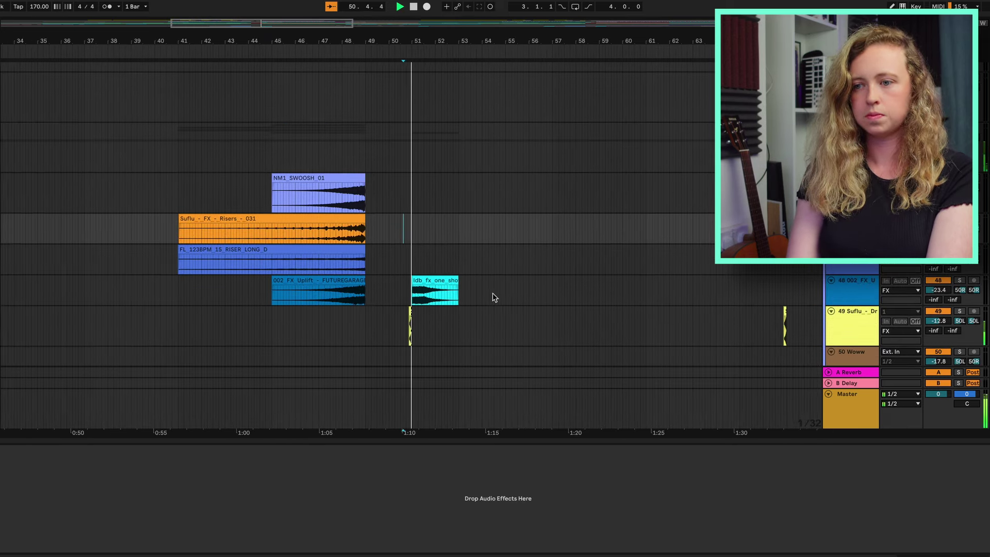
{"action": "scroll", "coordinate": [493, 293], "scroll_direction": "up", "scroll_amount": 5}
{"action": "scroll", "coordinate": [493, 293], "scroll_direction": "down", "scroll_amount": 1}
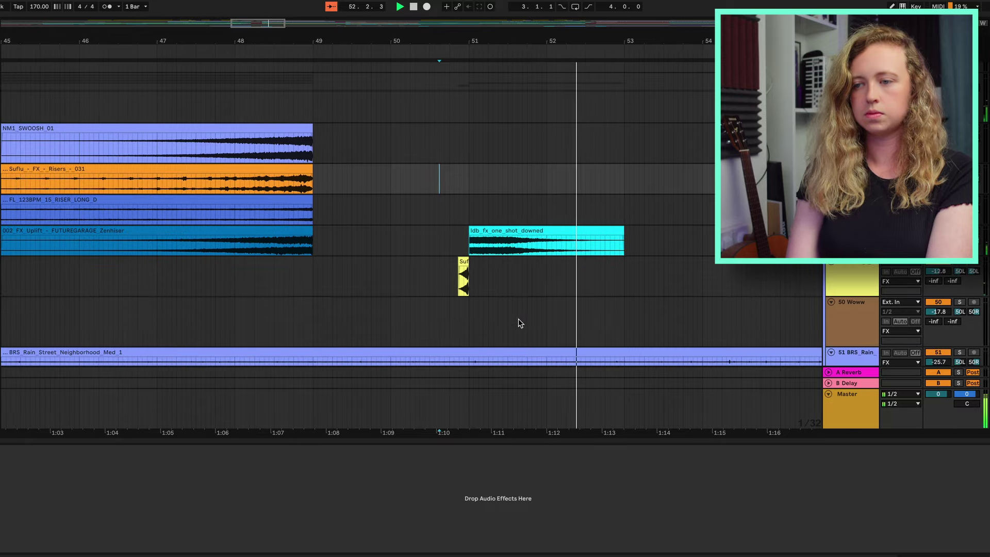
{"action": "scroll", "coordinate": [518, 319], "scroll_direction": "down", "scroll_amount": 4}
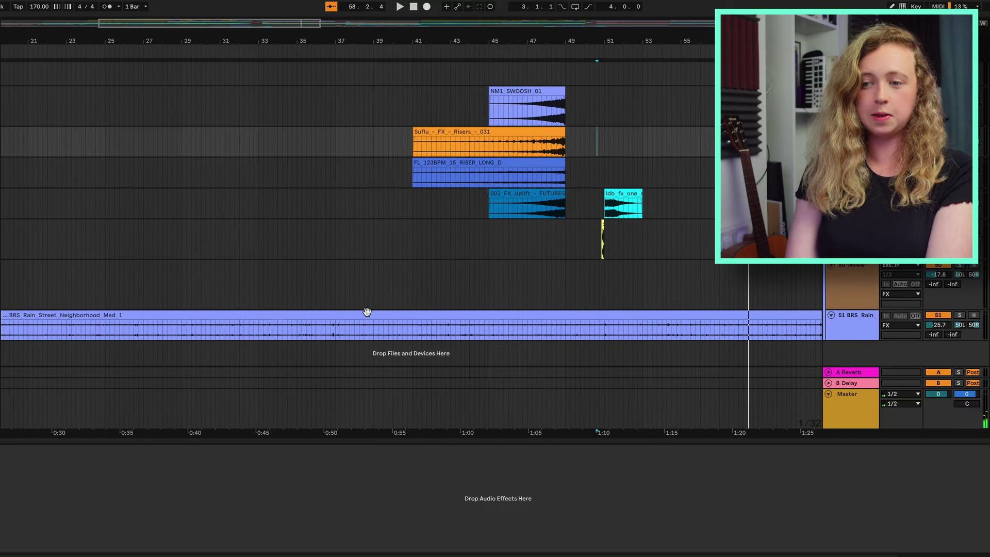
Step: Solo and play the BRS_Rain_Street_Neighborhood_Med_1 clip from bar 1 with its track volume raised to -15.7 dB
{"action": "scroll", "coordinate": [367, 321], "scroll_direction": "down", "scroll_amount": 4}
{"action": "scroll", "coordinate": [437, 310], "scroll_direction": "up", "scroll_amount": 3}
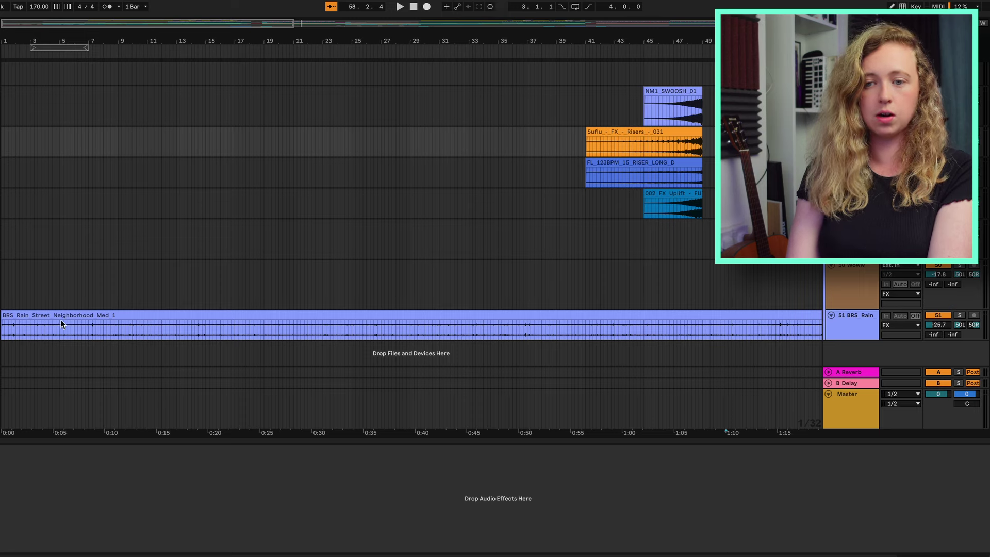
{"action": "left_click", "coordinate": [46, 316]}
{"action": "scroll", "coordinate": [46, 315], "scroll_direction": "up", "scroll_amount": 4}
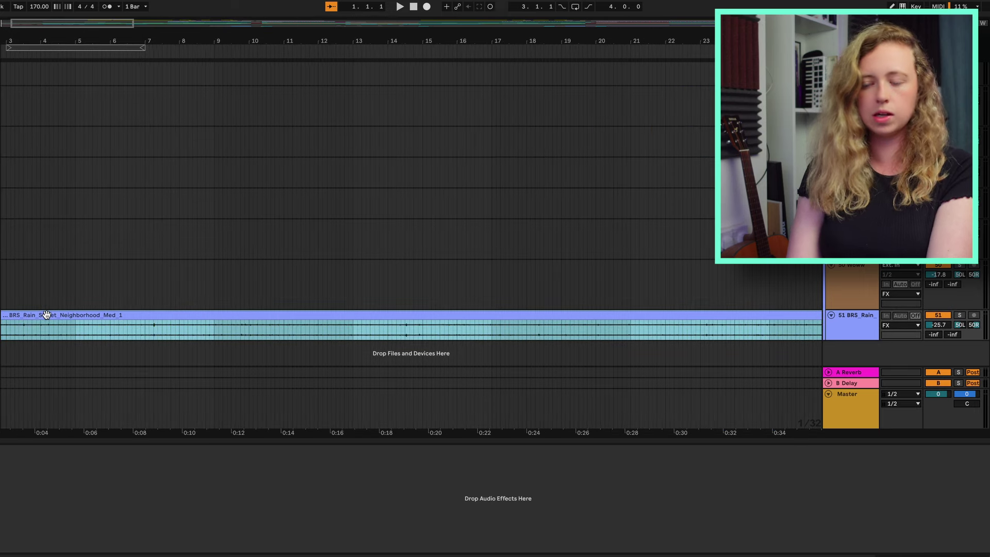
{"action": "scroll", "coordinate": [46, 315], "scroll_direction": "left", "scroll_amount": 2}
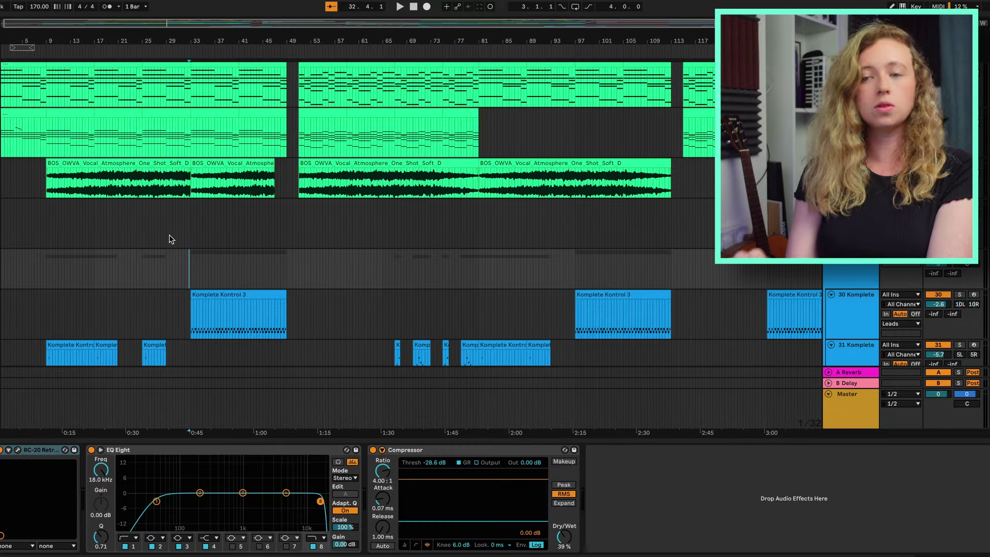
Step: Look over the vocal and drum tracks across the whole arrangement
{"action": "scroll", "coordinate": [170, 239], "scroll_direction": "up", "scroll_amount": 15}
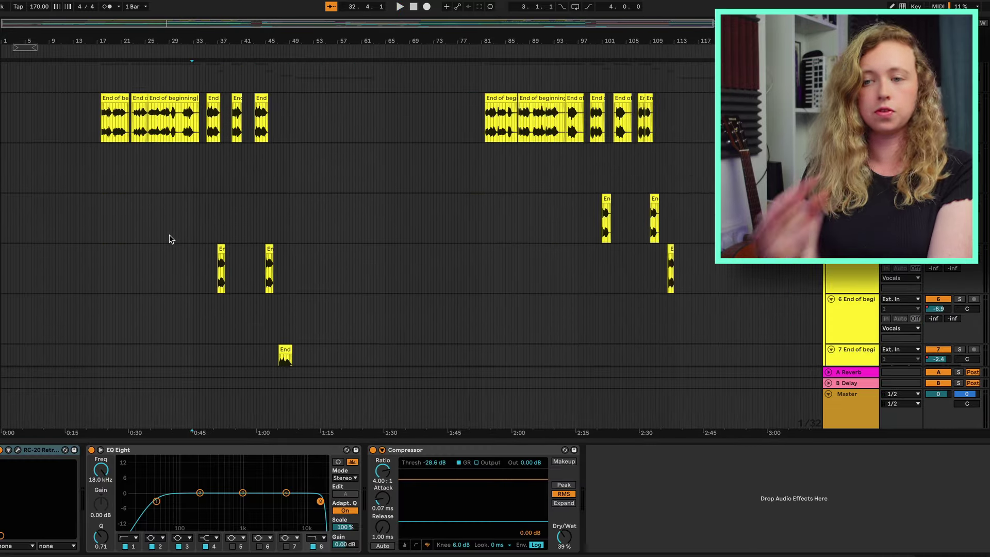
{"action": "scroll", "coordinate": [169, 239], "scroll_direction": "down", "scroll_amount": 15}
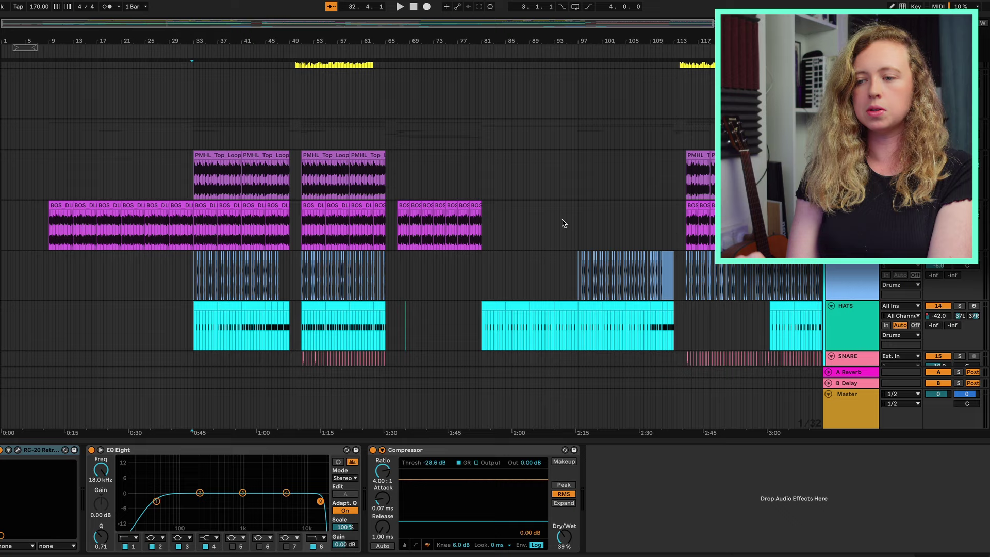
{"action": "scroll", "coordinate": [561, 219], "scroll_direction": "down", "scroll_amount": 10}
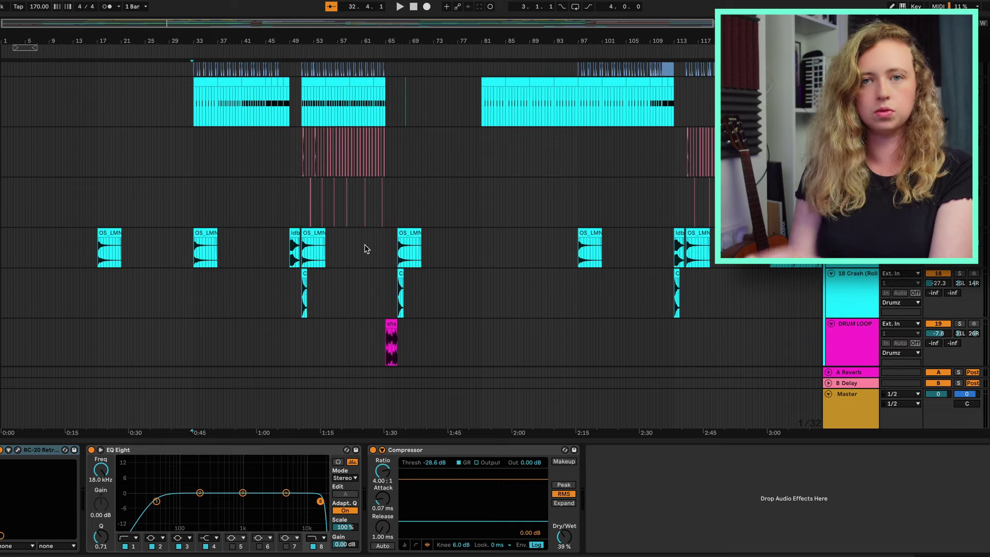
Step: Play the arrangement from just before bar 63 towards the drum loop clips that start at bar 65
{"action": "scroll", "coordinate": [365, 250], "scroll_direction": "down", "scroll_amount": 8}
{"action": "left_click", "coordinate": [364, 184]}
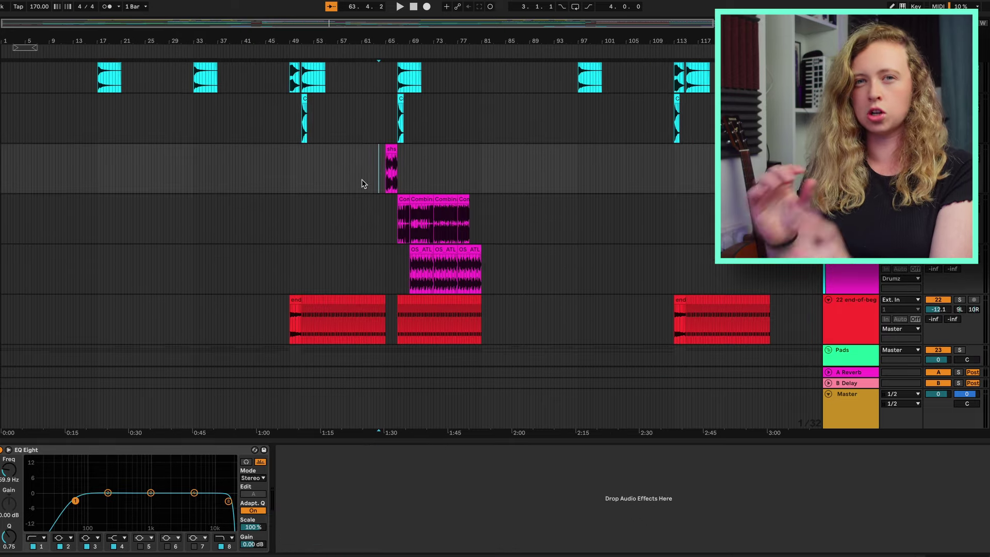
{"action": "scroll", "coordinate": [361, 178], "scroll_direction": "up", "scroll_amount": 8}
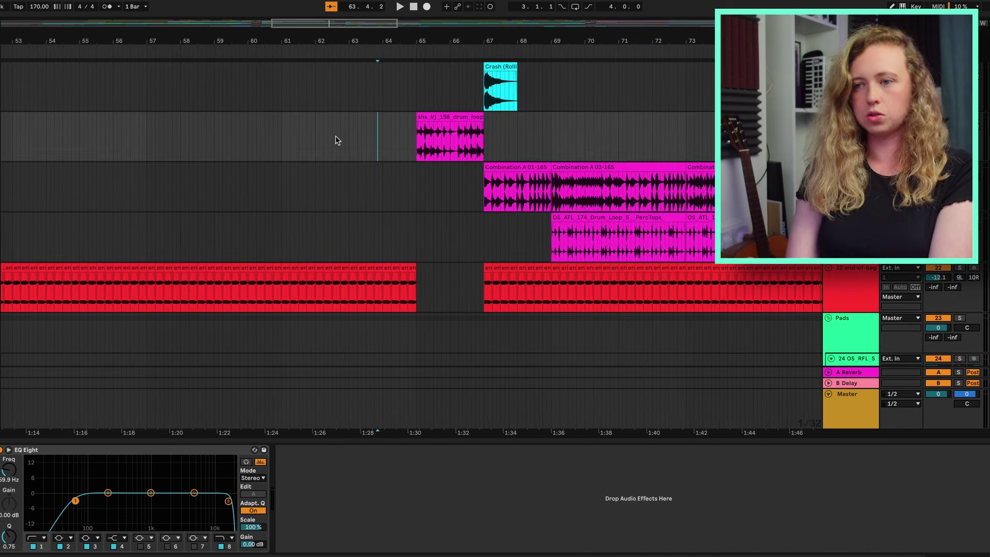
{"action": "scroll", "coordinate": [338, 135], "scroll_direction": "up", "scroll_amount": 5}
{"action": "scroll", "coordinate": [339, 135], "scroll_direction": "down", "scroll_amount": 6}
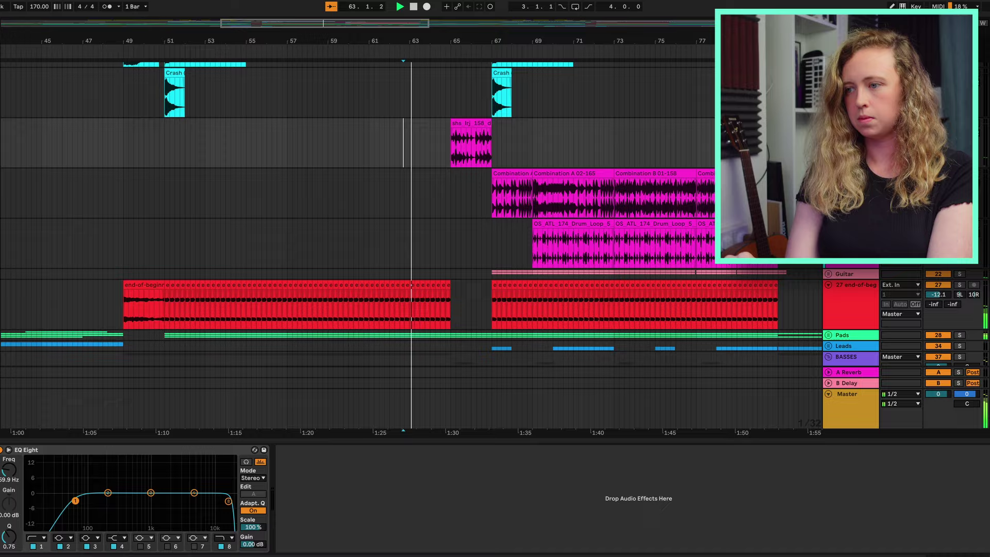
Step: Unfold the Guitar group and follow playback of its djo gutiar clips alongside the drum loops from bar 67
{"action": "left_click", "coordinate": [828, 274]}
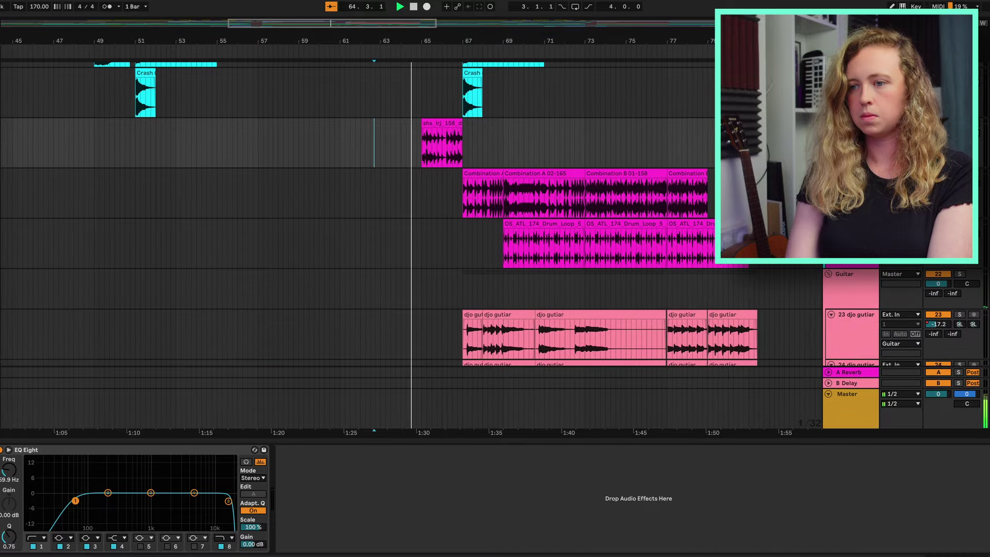
{"action": "scroll", "coordinate": [411, 227], "scroll_direction": "right", "scroll_amount": 1}
{"action": "scroll", "coordinate": [411, 227], "scroll_direction": "up", "scroll_amount": 1}
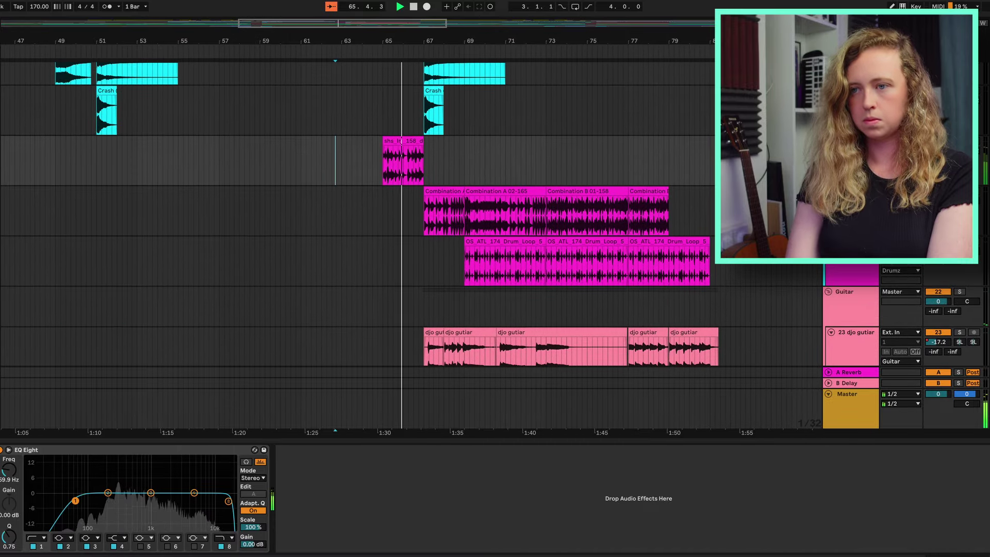
{"action": "scroll", "coordinate": [361, 242], "scroll_direction": "down", "scroll_amount": 1}
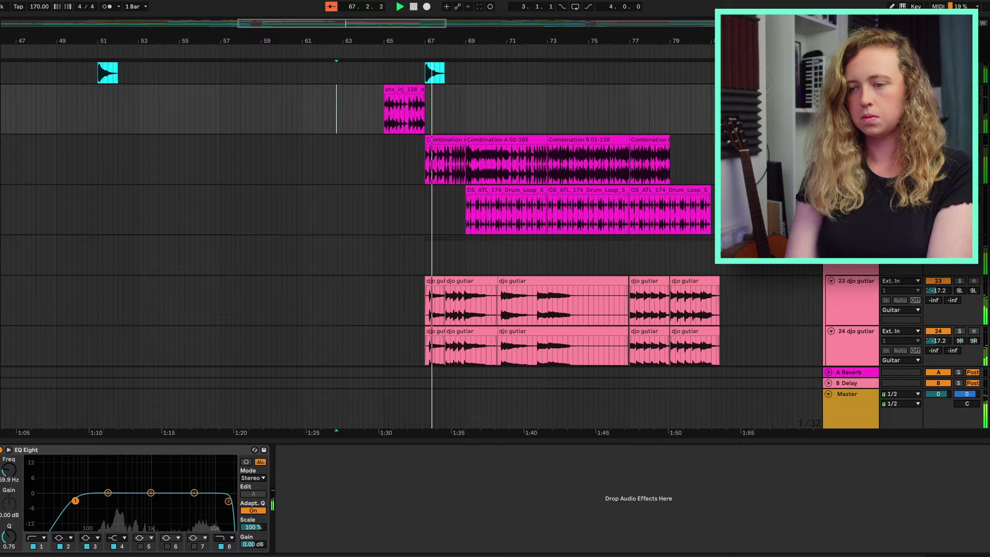
{"action": "scroll", "coordinate": [362, 243], "scroll_direction": "down", "scroll_amount": 1}
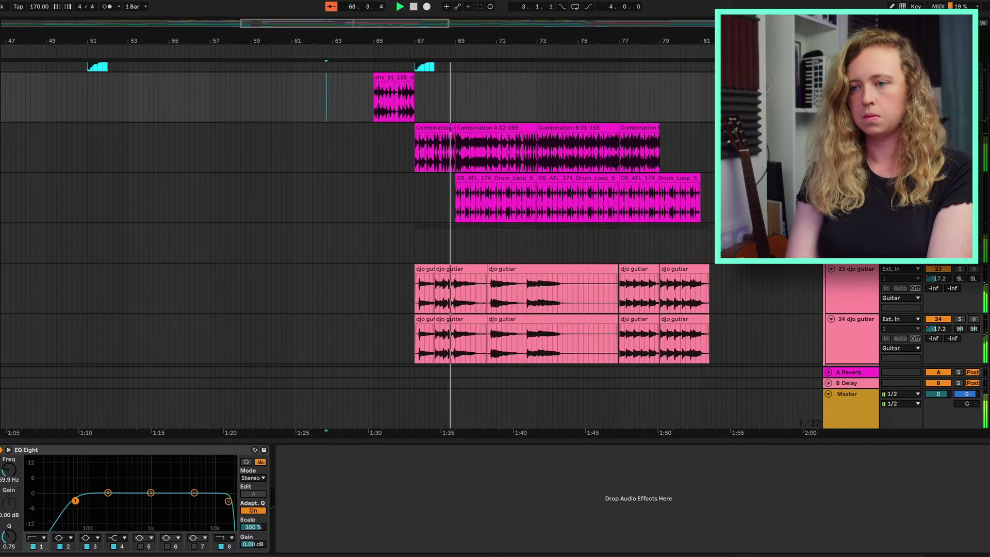
{"action": "scroll", "coordinate": [411, 245], "scroll_direction": "up", "scroll_amount": 1}
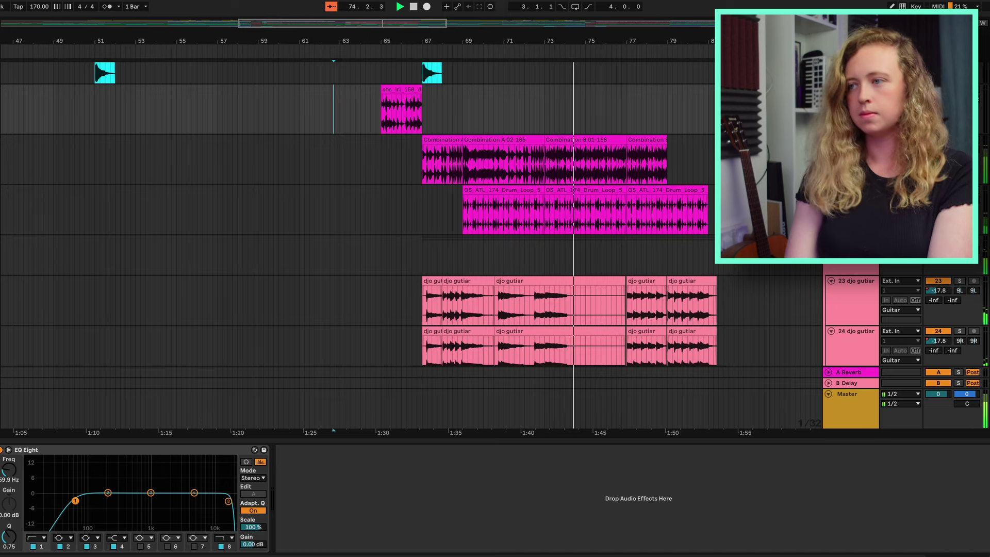
{"action": "scroll", "coordinate": [608, 229], "scroll_direction": "up", "scroll_amount": 5}
{"action": "key", "text": "space"}
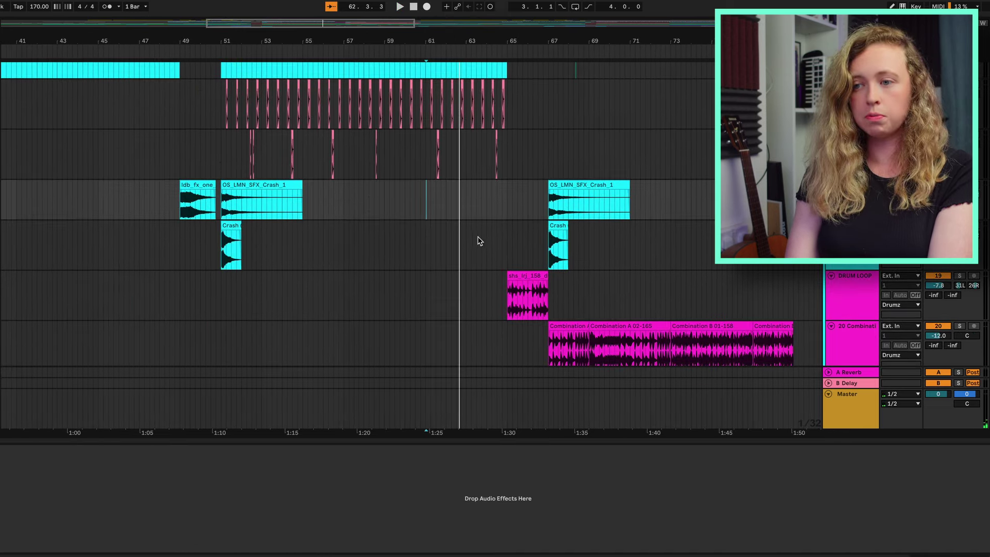
Step: Select the shs_lrj_158_drum_loop clip at bar 65 and play it
{"action": "left_click", "coordinate": [479, 232]}
{"action": "scroll", "coordinate": [481, 232], "scroll_direction": "up", "scroll_amount": 5}
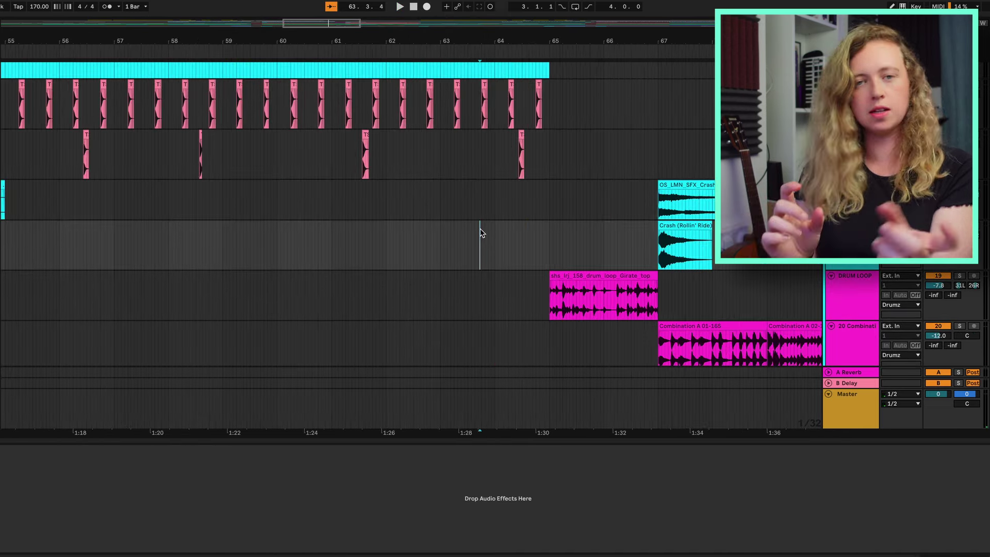
{"action": "scroll", "coordinate": [480, 233], "scroll_direction": "down", "scroll_amount": 6}
{"action": "left_click", "coordinate": [431, 250]}
{"action": "key", "text": "space"}
{"action": "scroll", "coordinate": [537, 246], "scroll_direction": "up", "scroll_amount": 5}
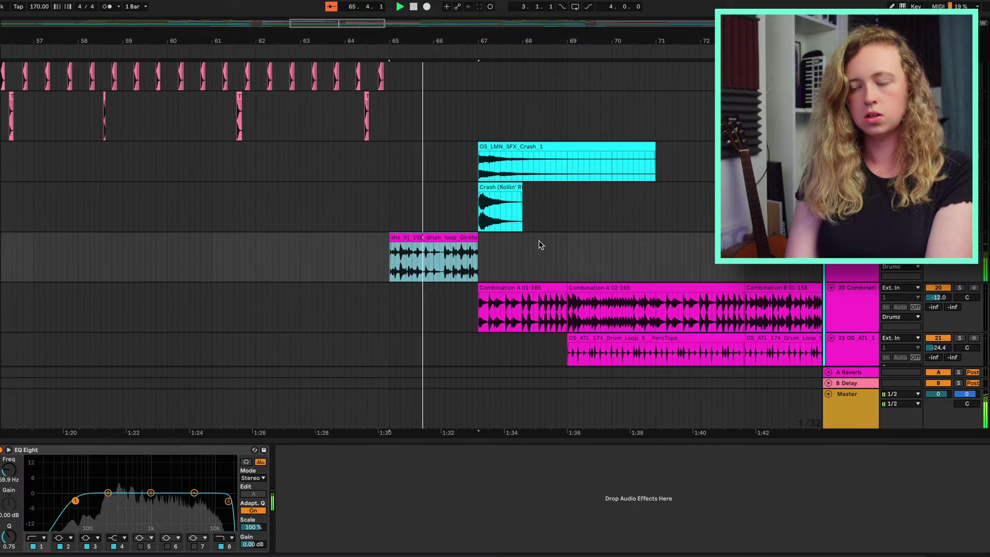
Step: Play the OS_ATL_174 PercTops loop at bar 69 together with the Combination A 02-165 loop, with the guitar tracks silenced
{"action": "scroll", "coordinate": [577, 227], "scroll_direction": "up", "scroll_amount": 4}
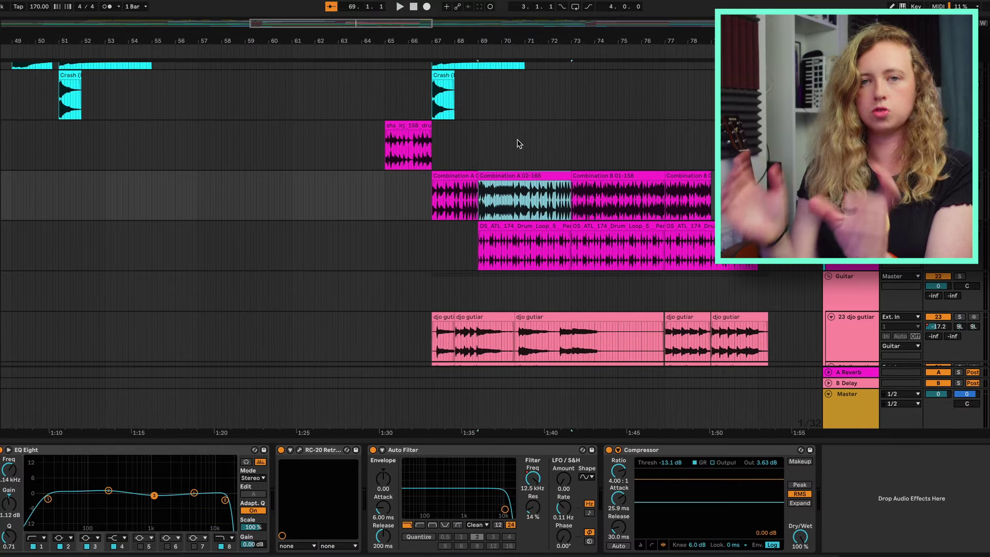
{"action": "scroll", "coordinate": [491, 248], "scroll_direction": "down", "scroll_amount": 1}
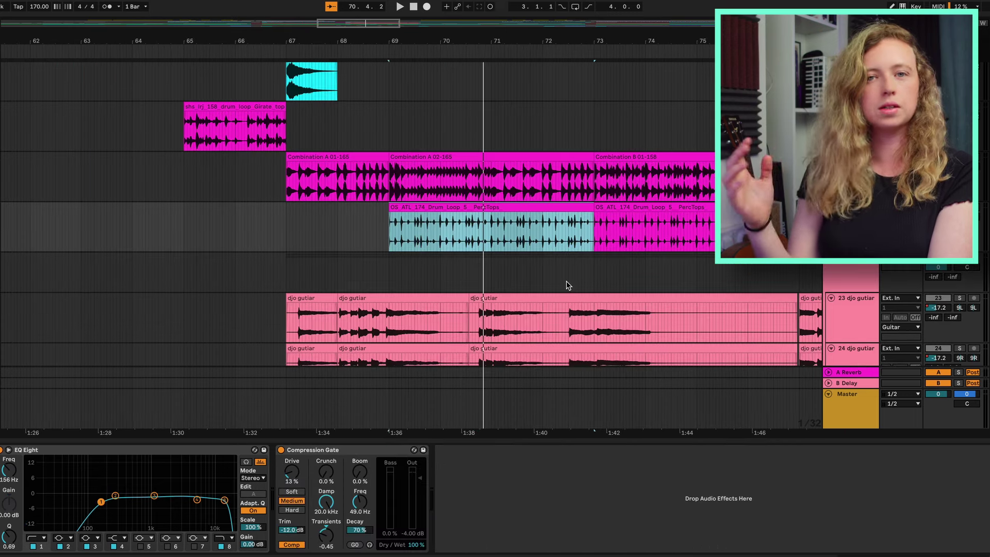
{"action": "key", "text": "space"}
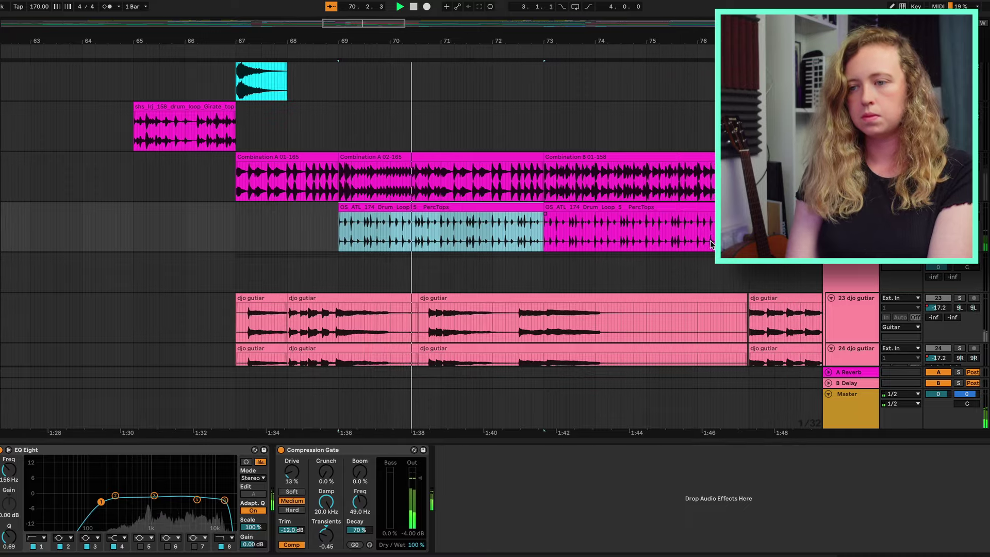
{"action": "key", "text": "space"}
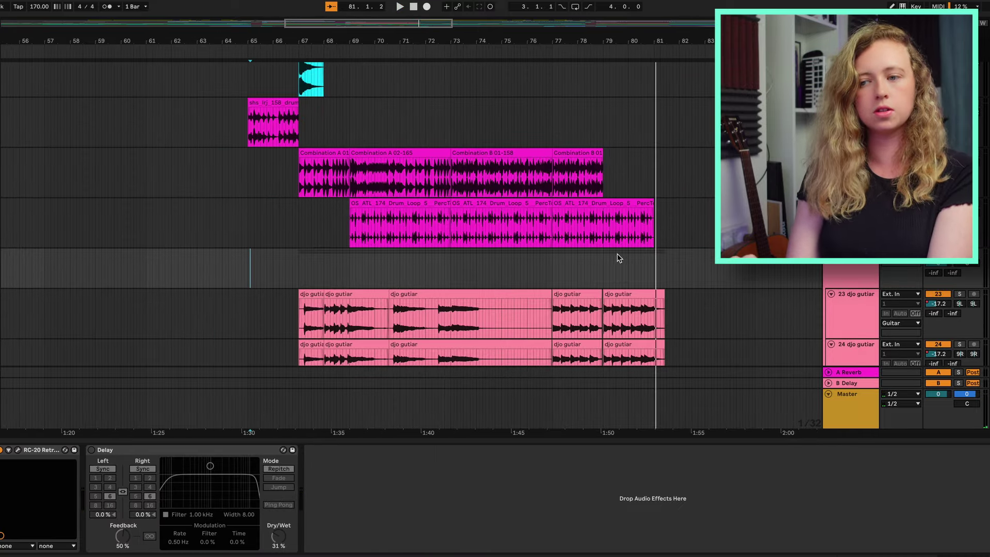
Step: Place the playback start at bar 67 on the Guitar group and play the djo gutiar clips
{"action": "scroll", "coordinate": [401, 249], "scroll_direction": "down", "scroll_amount": 2}
{"action": "scroll", "coordinate": [401, 250], "scroll_direction": "left", "scroll_amount": 1}
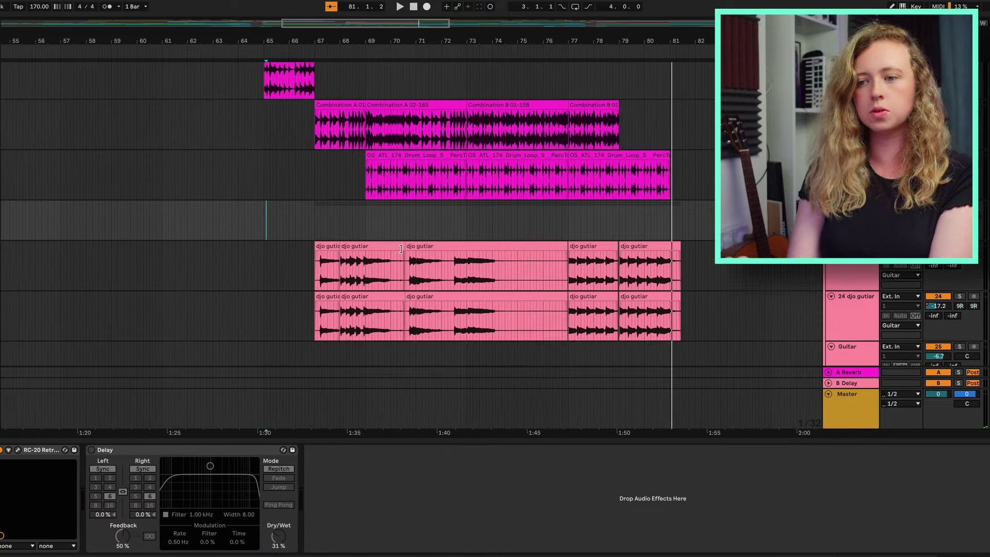
{"action": "left_click", "coordinate": [314, 210]}
{"action": "key", "text": "plus"}
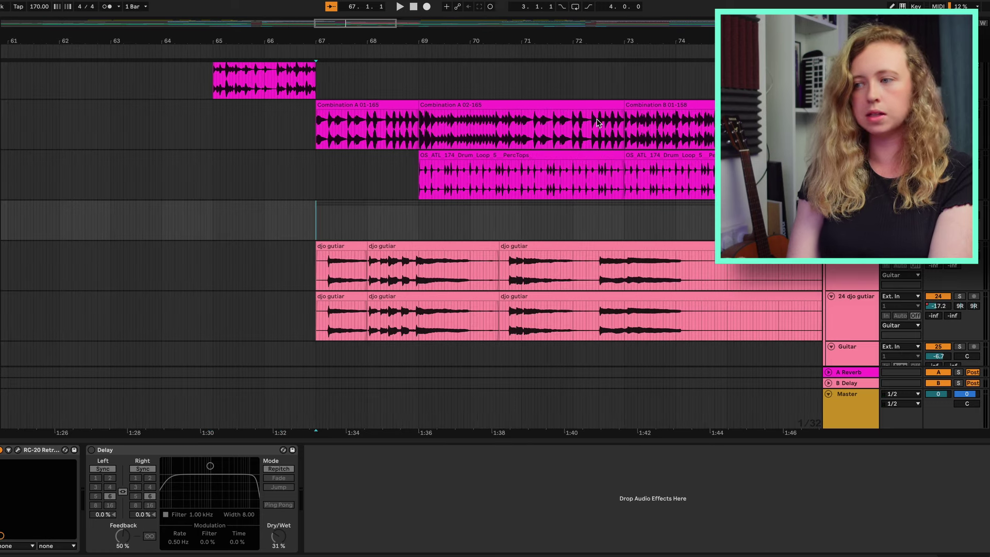
{"action": "key", "text": "space"}
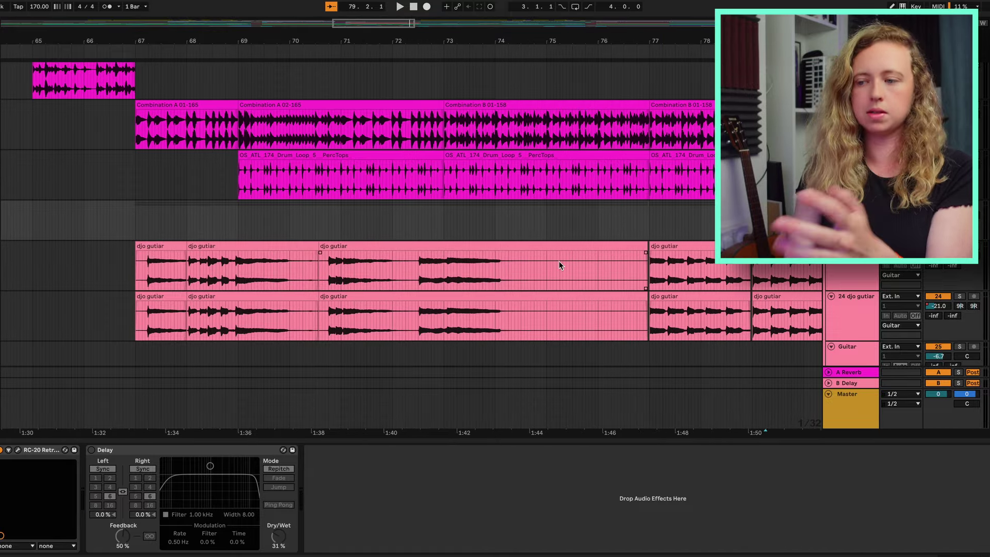
Step: Select the REESE bass track and audition it from bar 129 with its Kickstart 2 sidechain device open
{"action": "scroll", "coordinate": [560, 266], "scroll_direction": "down", "scroll_amount": 2}
{"action": "left_click", "coordinate": [846, 264]}
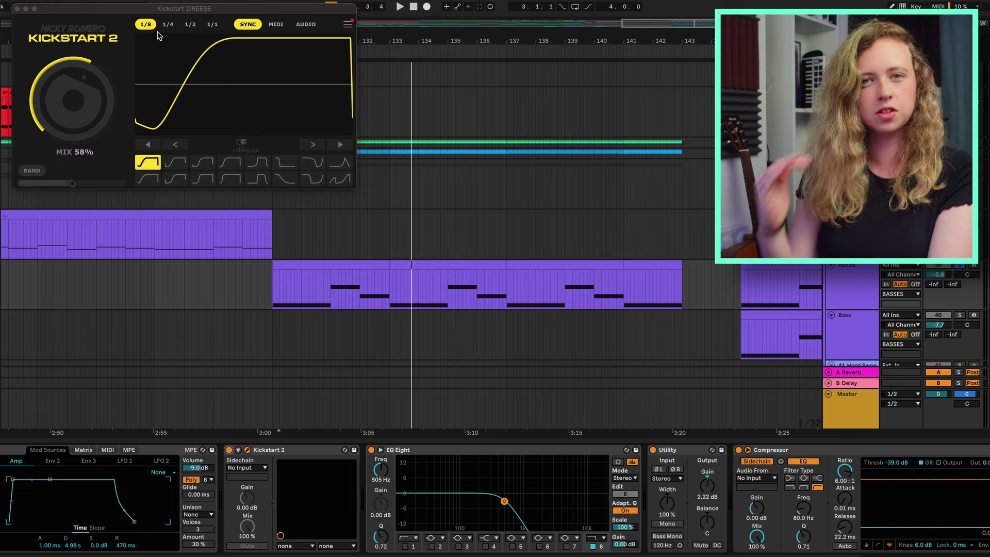
{"action": "key", "text": "space"}
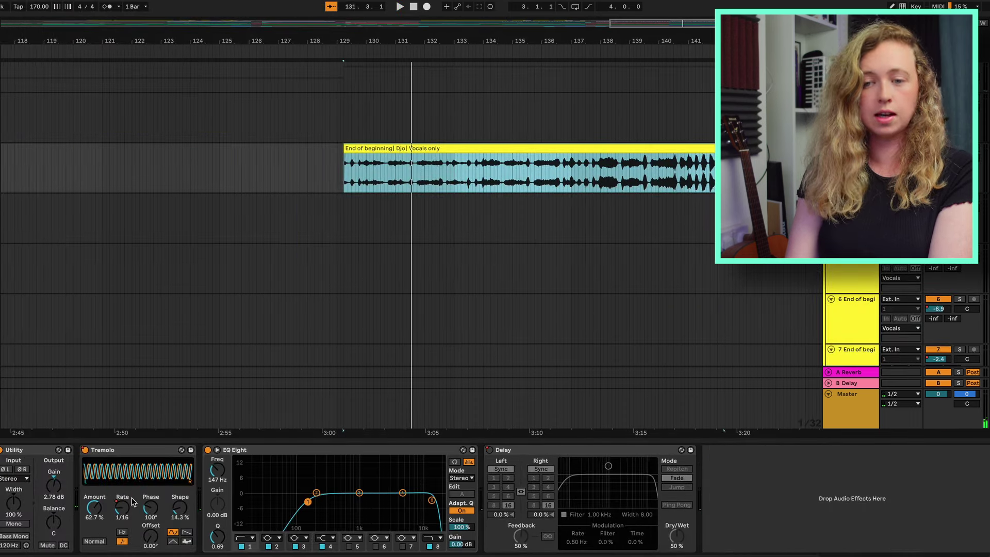
Step: Play the soloed vocal clip from bar 129 to its end, checking its Tremolo and Delay devices
{"action": "key", "text": "space"}
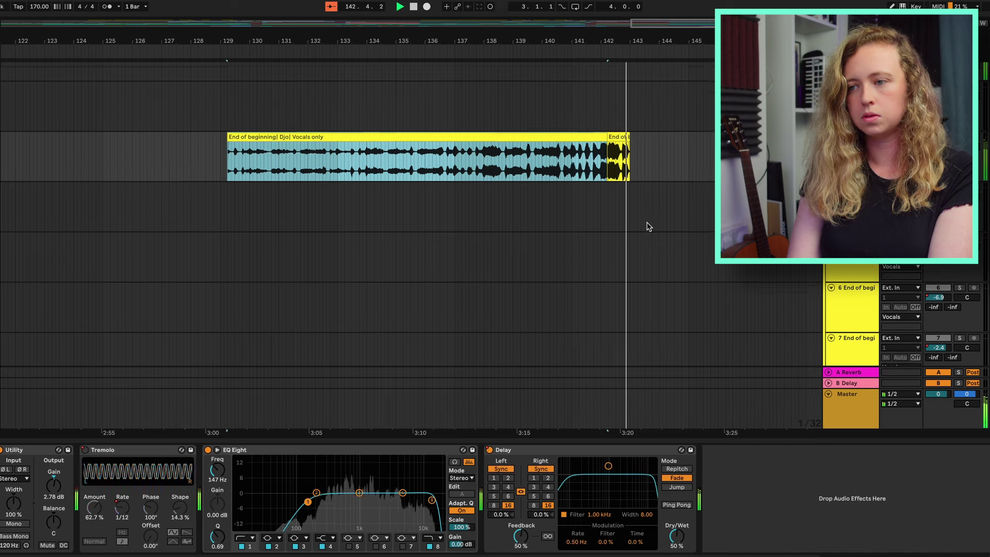
{"action": "scroll", "coordinate": [649, 227], "scroll_direction": "down", "scroll_amount": 5}
{"action": "scroll", "coordinate": [649, 227], "scroll_direction": "up", "scroll_amount": 5}
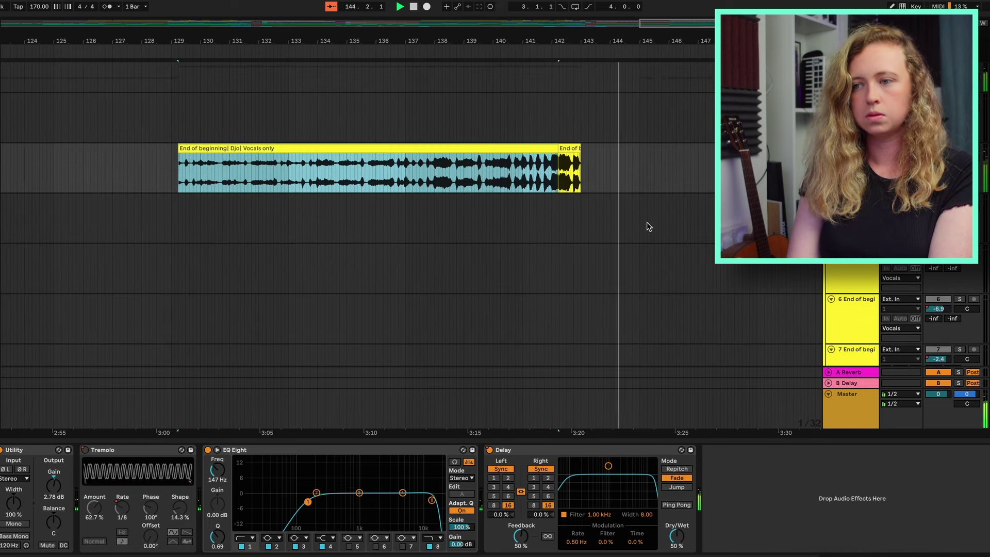
{"action": "key", "text": "space"}
{"action": "key", "text": "a"}
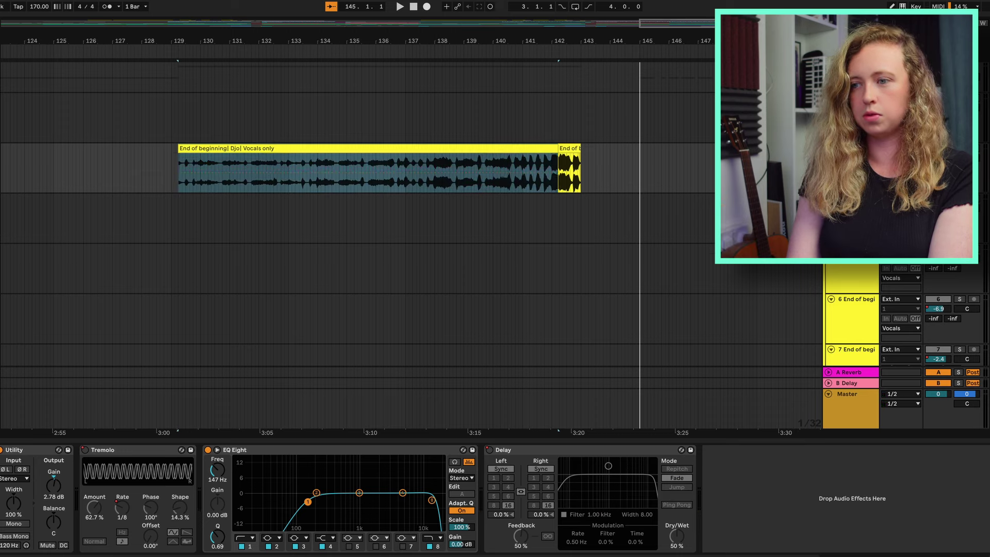
{"action": "key", "text": "a"}
{"action": "scroll", "coordinate": [540, 203], "scroll_direction": "left", "scroll_amount": 2}
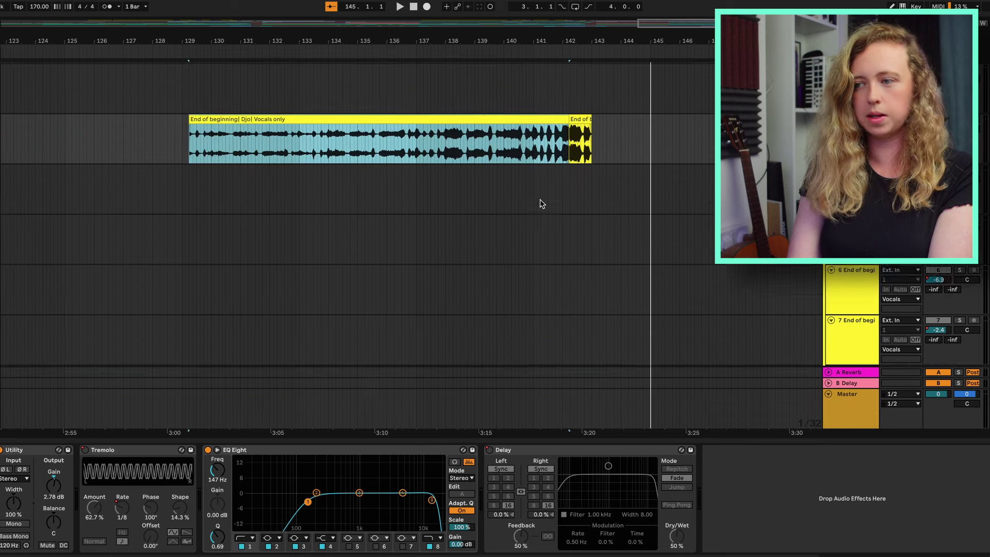
{"action": "left_click", "coordinate": [638, 208]}
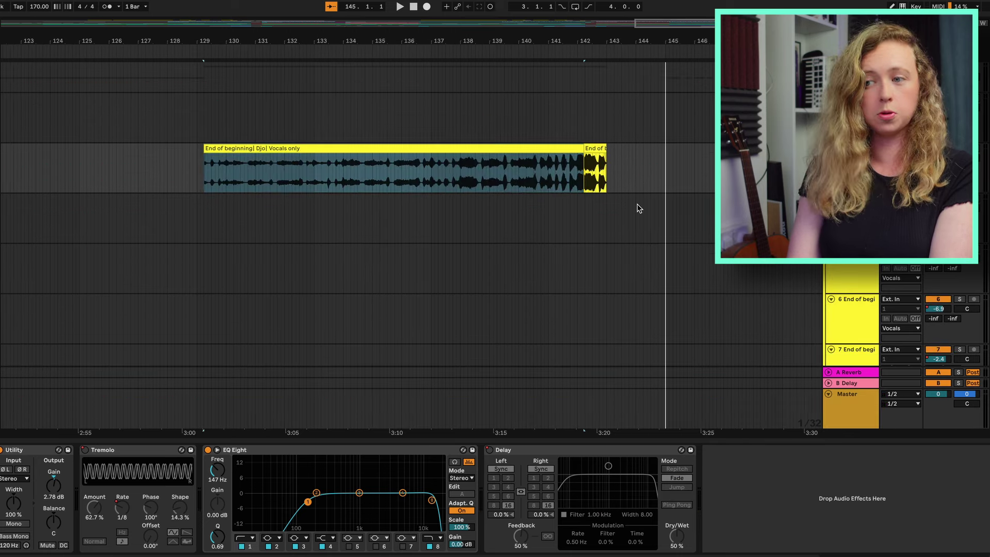
Step: Play the full mix from just before bar 129, following the vocal tracks
{"action": "left_click", "coordinate": [464, 236]}
{"action": "left_click", "coordinate": [199, 218]}
{"action": "key", "text": "space"}
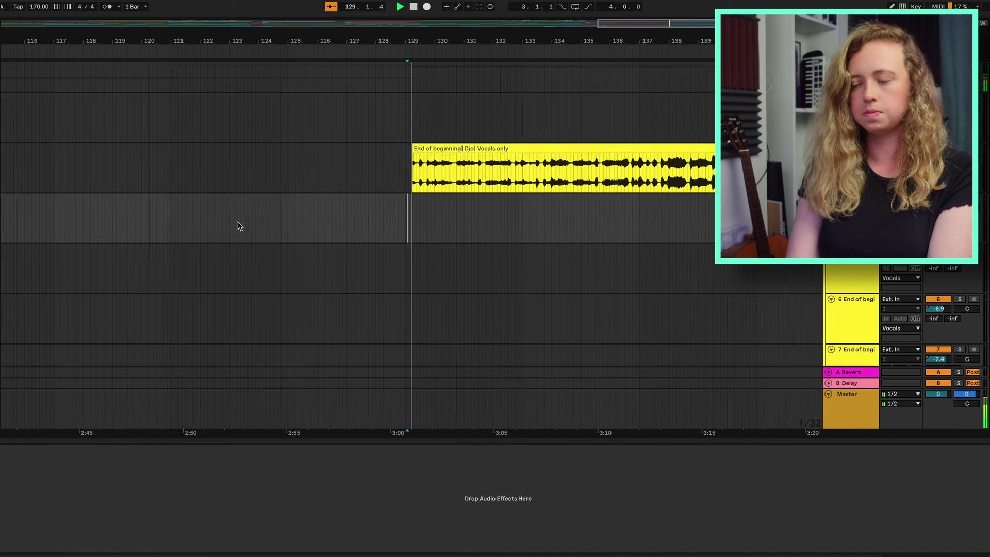
{"action": "scroll", "coordinate": [238, 226], "scroll_direction": "down", "scroll_amount": 2}
{"action": "scroll", "coordinate": [238, 226], "scroll_direction": "right", "scroll_amount": 5}
{"action": "scroll", "coordinate": [239, 226], "scroll_direction": "down", "scroll_amount": 2}
{"action": "scroll", "coordinate": [239, 226], "scroll_direction": "right", "scroll_amount": 1}
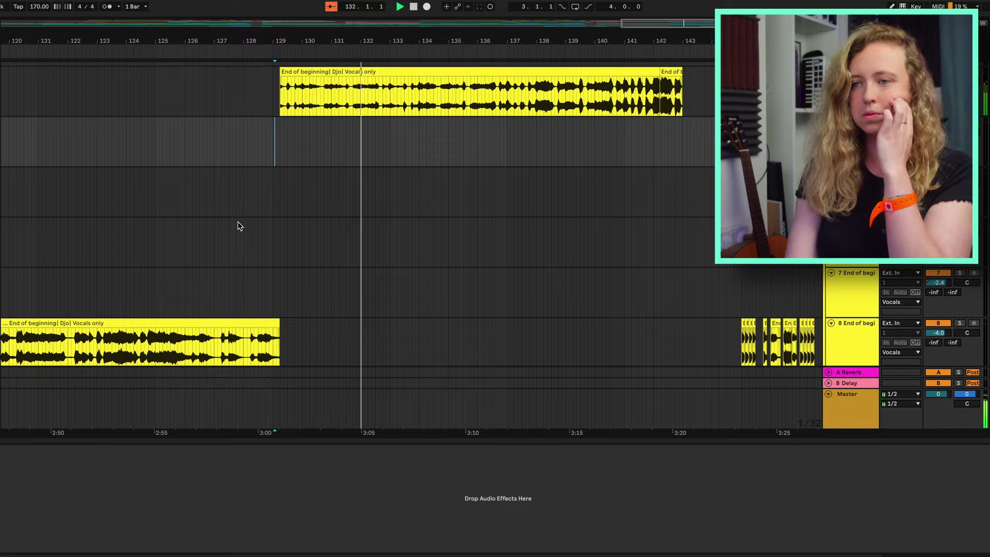
Step: Look through the drum, crash and bass tracks between bars 129 and 143 while the section plays
{"action": "scroll", "coordinate": [238, 226], "scroll_direction": "up", "scroll_amount": 6}
{"action": "scroll", "coordinate": [238, 226], "scroll_direction": "left", "scroll_amount": 1}
{"action": "scroll", "coordinate": [239, 225], "scroll_direction": "down", "scroll_amount": 10}
{"action": "scroll", "coordinate": [239, 225], "scroll_direction": "right", "scroll_amount": 1}
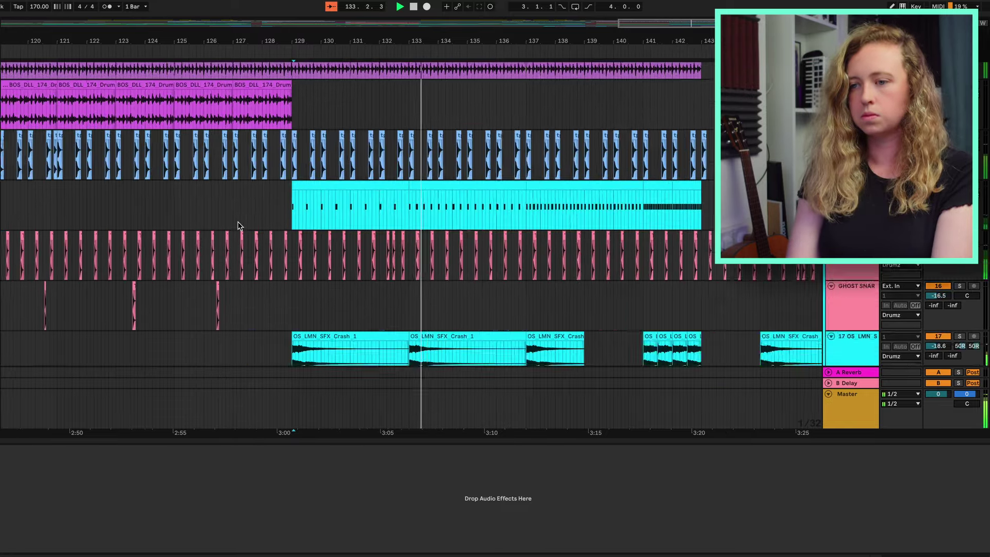
{"action": "scroll", "coordinate": [239, 225], "scroll_direction": "up", "scroll_amount": 7}
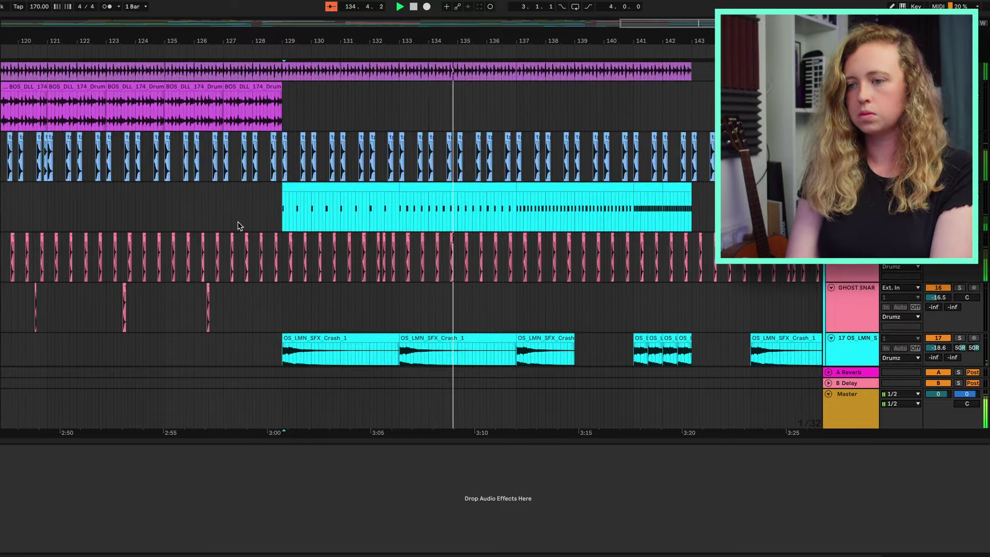
{"action": "scroll", "coordinate": [239, 225], "scroll_direction": "down", "scroll_amount": 8}
{"action": "scroll", "coordinate": [238, 226], "scroll_direction": "right", "scroll_amount": 2}
{"action": "scroll", "coordinate": [239, 226], "scroll_direction": "down", "scroll_amount": 3}
{"action": "scroll", "coordinate": [239, 226], "scroll_direction": "right", "scroll_amount": 2}
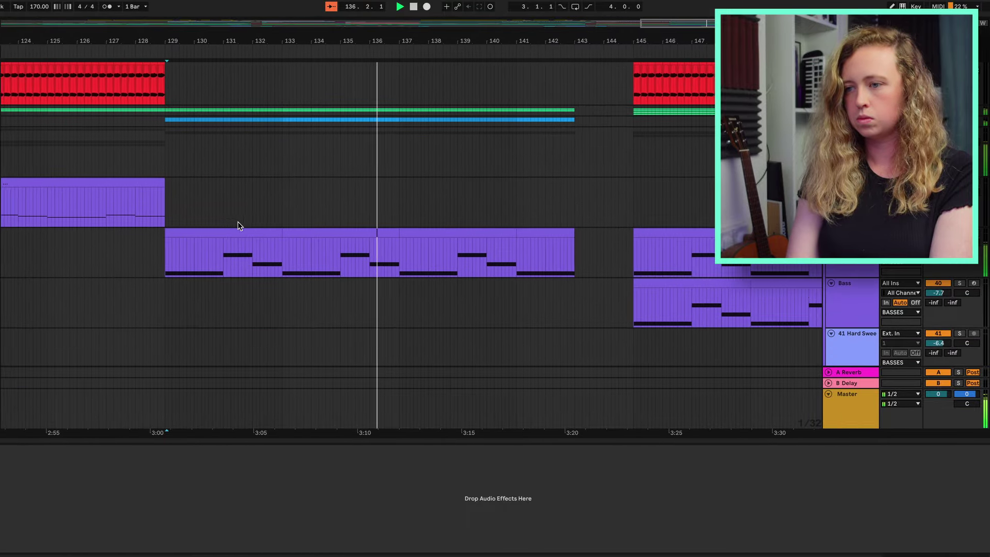
Step: Select the REESE track and raise its Utility gain to 7.22 dB during playback
{"action": "left_click", "coordinate": [862, 263]}
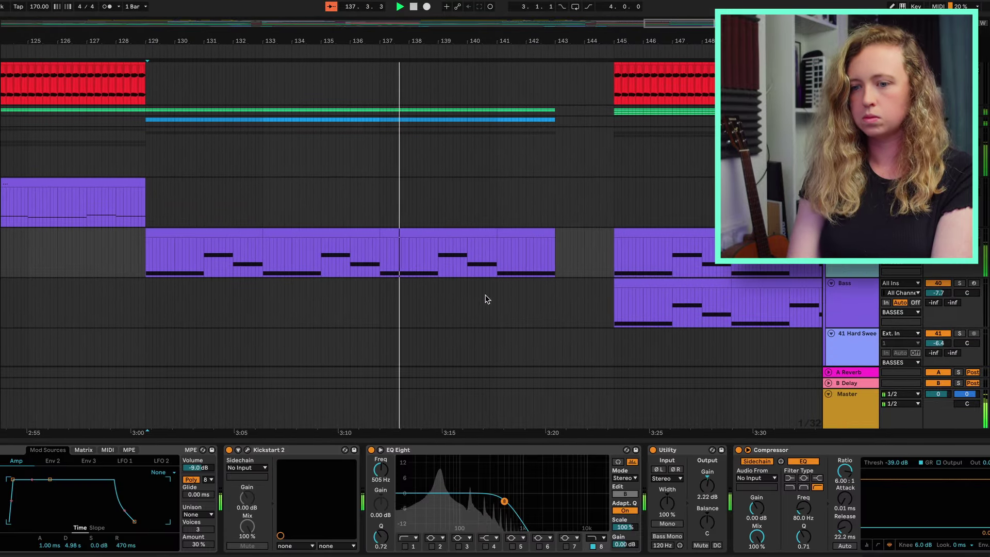
{"action": "scroll", "coordinate": [486, 299], "scroll_direction": "up", "scroll_amount": 2}
{"action": "scroll", "coordinate": [487, 298], "scroll_direction": "left", "scroll_amount": 1}
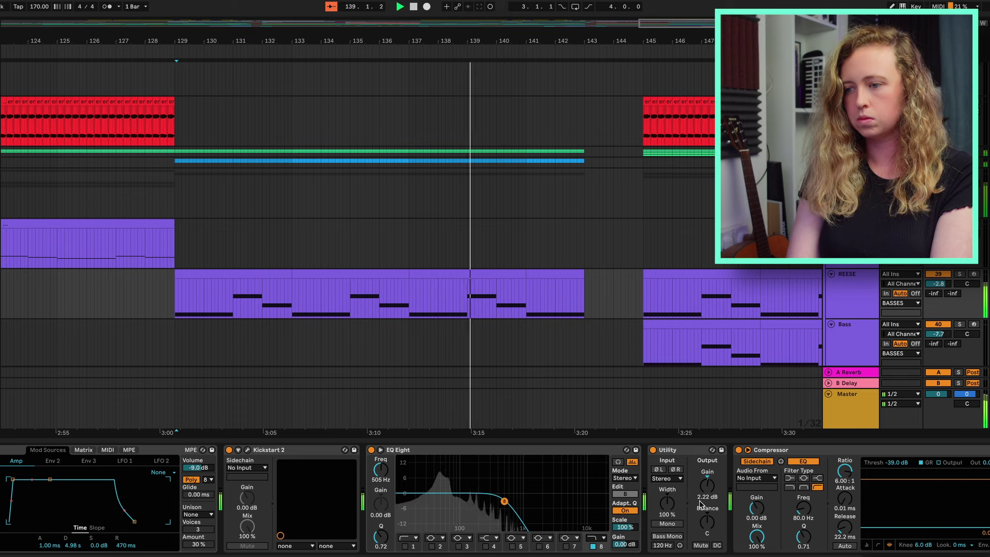
{"action": "left_click_drag", "start_coordinate": [711, 486], "coordinate": [711, 475]}
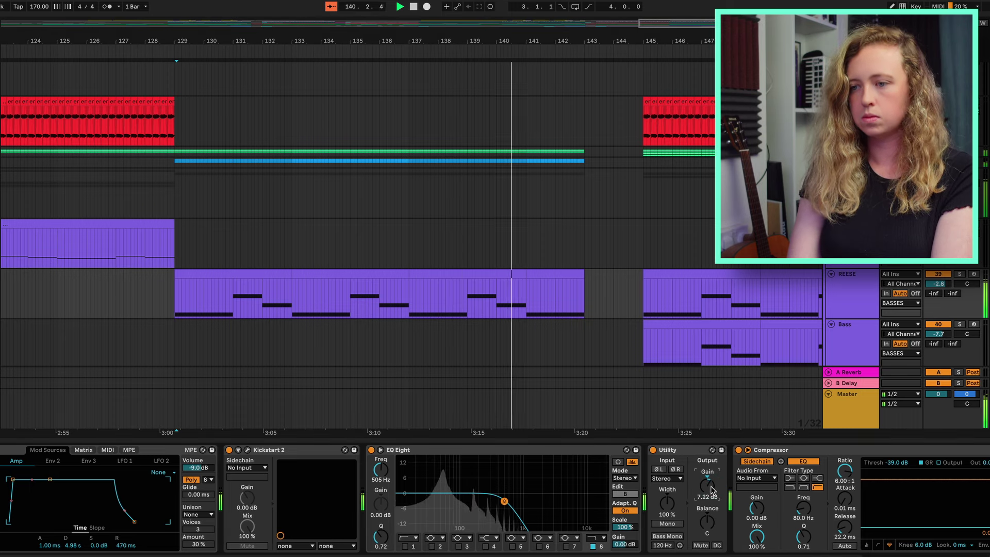
Step: Follow playback past bar 143 across the drum loop, kick and vocal tracks
{"action": "scroll", "coordinate": [598, 312], "scroll_direction": "up", "scroll_amount": 3}
{"action": "scroll", "coordinate": [598, 312], "scroll_direction": "left", "scroll_amount": 2}
{"action": "scroll", "coordinate": [598, 310], "scroll_direction": "up", "scroll_amount": 10}
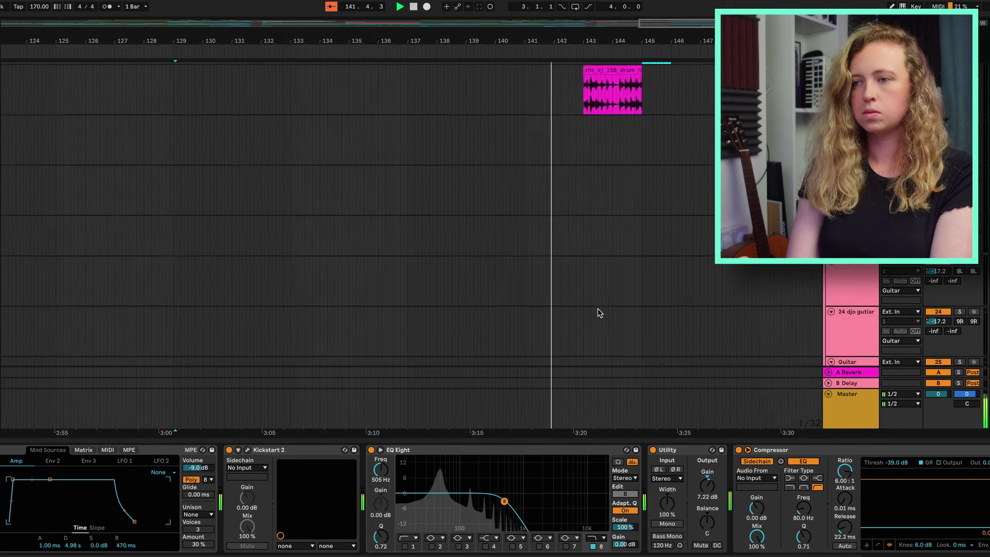
{"action": "scroll", "coordinate": [573, 285], "scroll_direction": "up", "scroll_amount": 9}
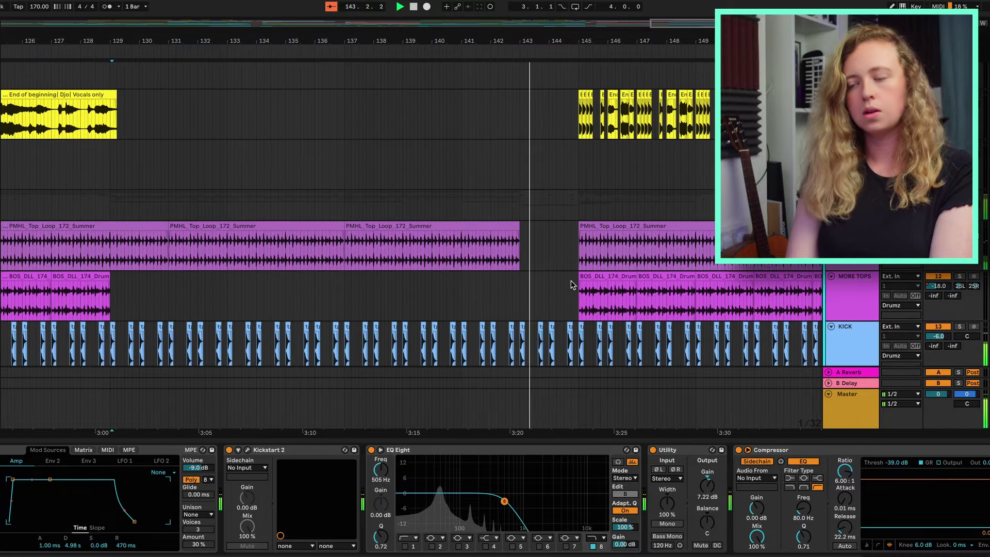
Step: Inspect the device chain of the bass track whose clip starts at bar 145, from Wavetable through to the Amp
{"action": "scroll", "coordinate": [609, 267], "scroll_direction": "down", "scroll_amount": 8}
{"action": "scroll", "coordinate": [610, 268], "scroll_direction": "down", "scroll_amount": 6}
{"action": "scroll", "coordinate": [610, 268], "scroll_direction": "right", "scroll_amount": 4}
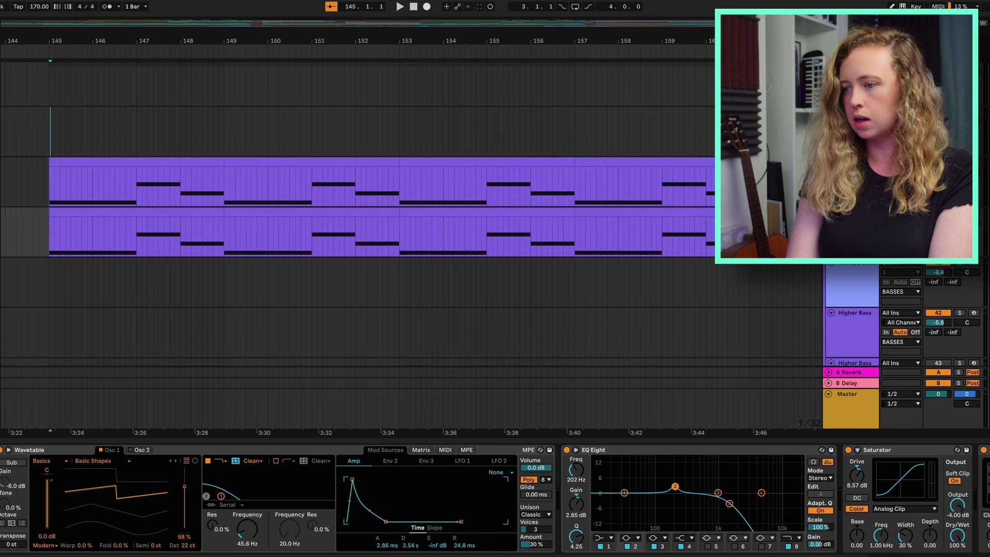
{"action": "scroll", "coordinate": [750, 464], "scroll_direction": "right", "scroll_amount": 6}
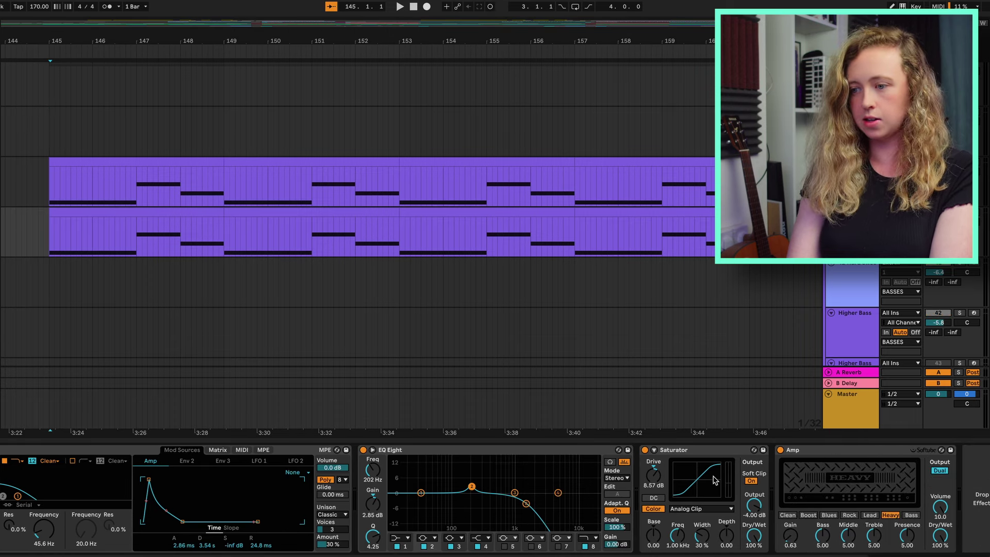
{"action": "left_click", "coordinate": [808, 451]}
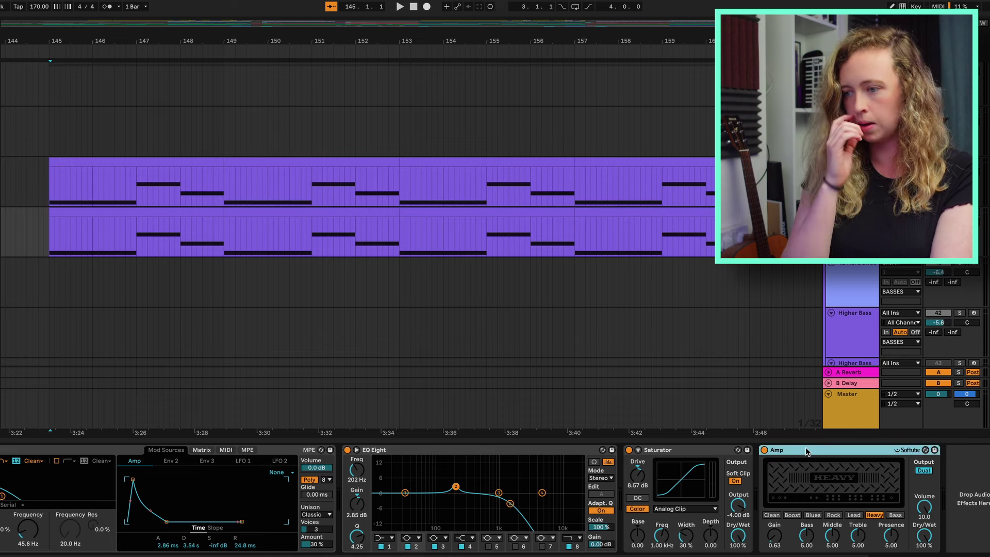
Step: Play the full mix through bar 145 and look over the crash, FX and layered bass tracks
{"action": "key", "text": "space"}
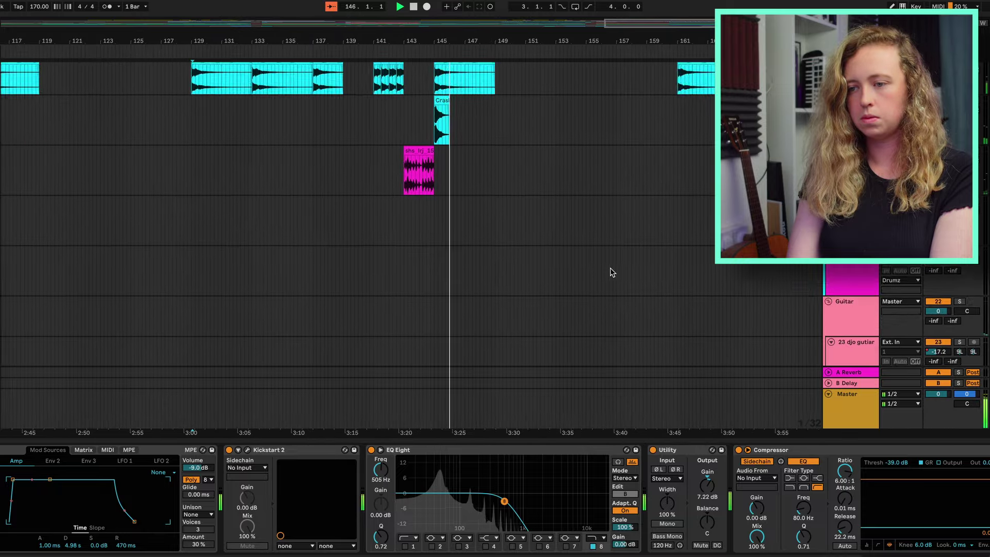
{"action": "scroll", "coordinate": [611, 267], "scroll_direction": "down", "scroll_amount": 15}
{"action": "scroll", "coordinate": [611, 268], "scroll_direction": "up", "scroll_amount": 1}
{"action": "scroll", "coordinate": [610, 268], "scroll_direction": "right", "scroll_amount": 3}
{"action": "scroll", "coordinate": [610, 268], "scroll_direction": "up", "scroll_amount": 5}
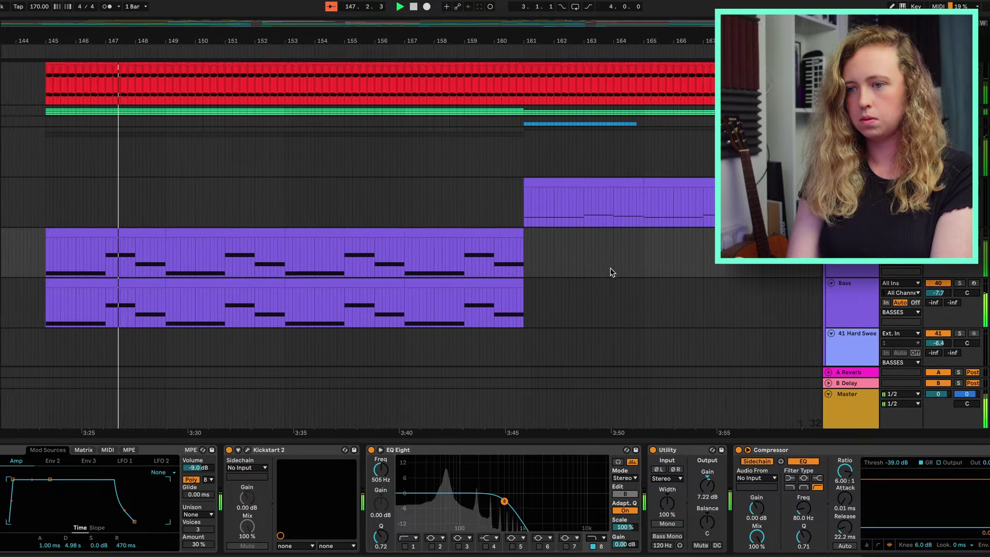
{"action": "scroll", "coordinate": [611, 268], "scroll_direction": "left", "scroll_amount": 4}
{"action": "scroll", "coordinate": [611, 268], "scroll_direction": "down", "scroll_amount": 1}
{"action": "scroll", "coordinate": [611, 268], "scroll_direction": "right", "scroll_amount": 3}
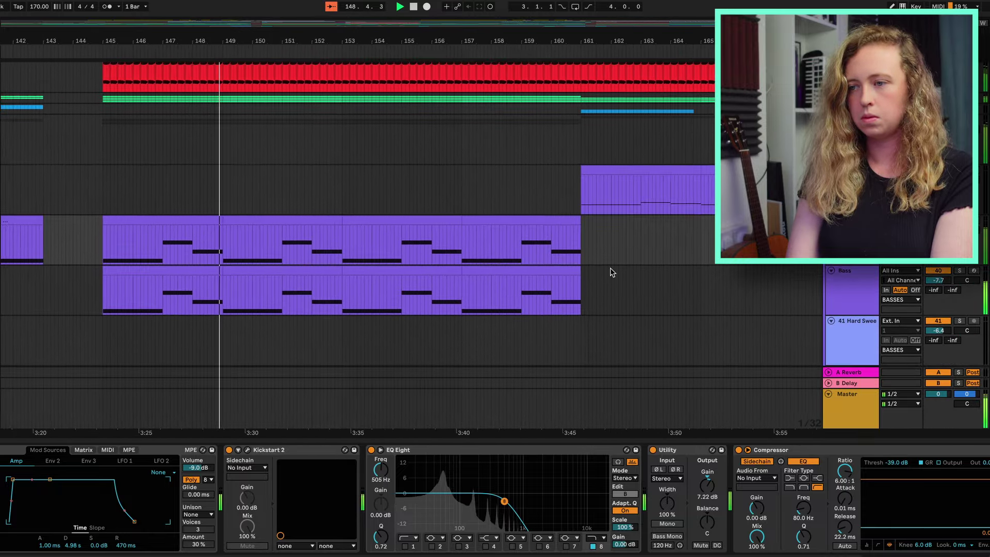
{"action": "scroll", "coordinate": [610, 273], "scroll_direction": "down", "scroll_amount": 3}
{"action": "scroll", "coordinate": [562, 253], "scroll_direction": "down", "scroll_amount": 1}
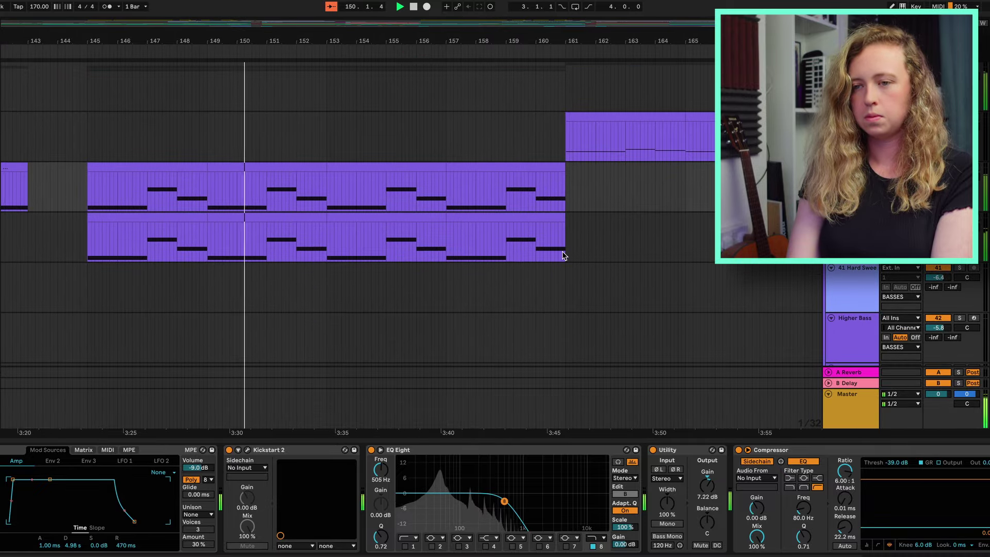
{"action": "scroll", "coordinate": [506, 275], "scroll_direction": "down", "scroll_amount": 2}
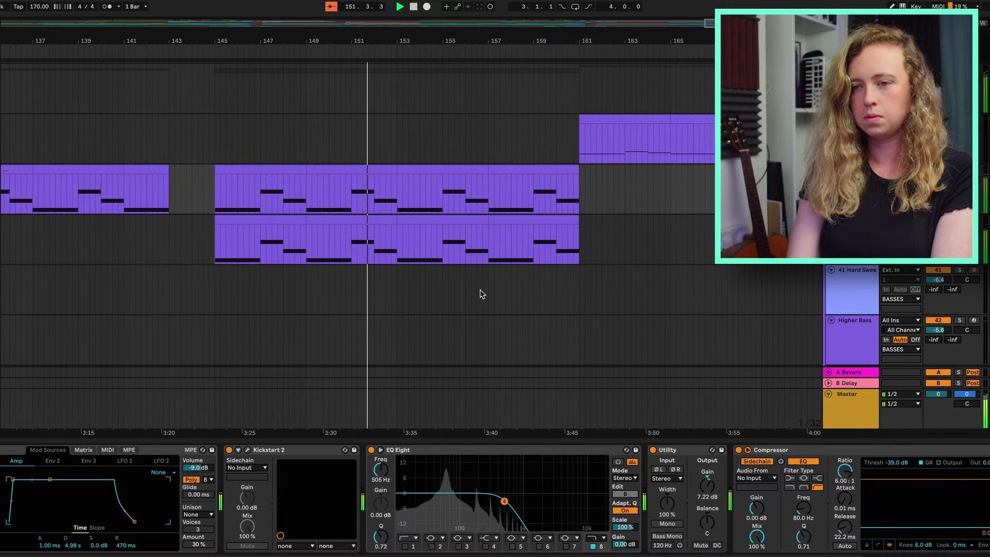
Step: Audition the chopped vocals after bar 145, and set the insert marker just before the long vocal clip at bar 151
{"action": "scroll", "coordinate": [481, 294], "scroll_direction": "up", "scroll_amount": 1}
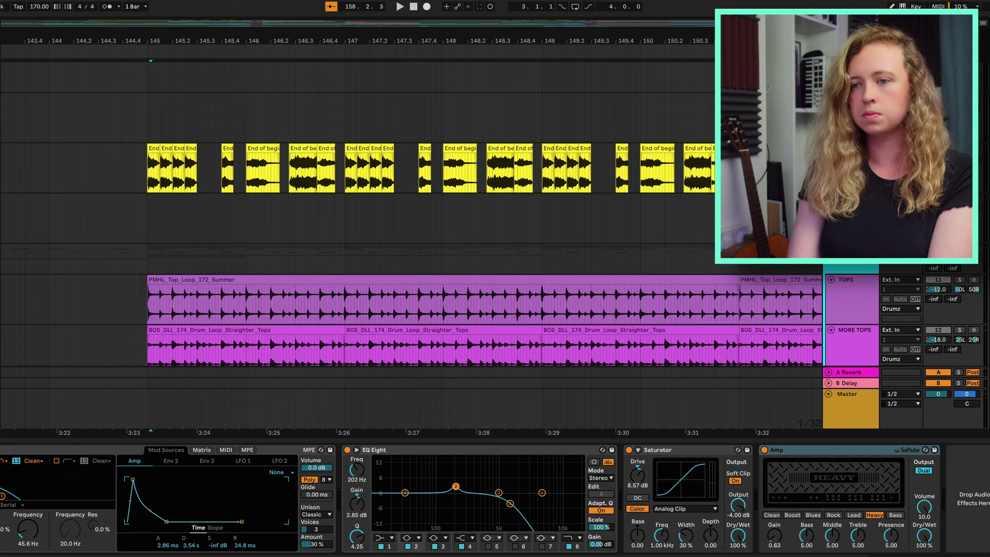
{"action": "key", "text": "space"}
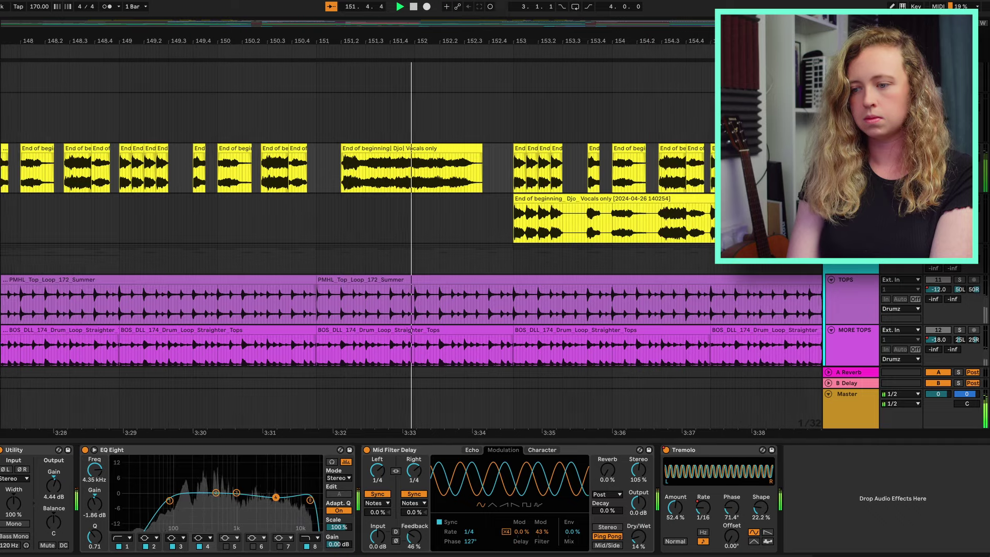
{"action": "left_click", "coordinate": [318, 207]}
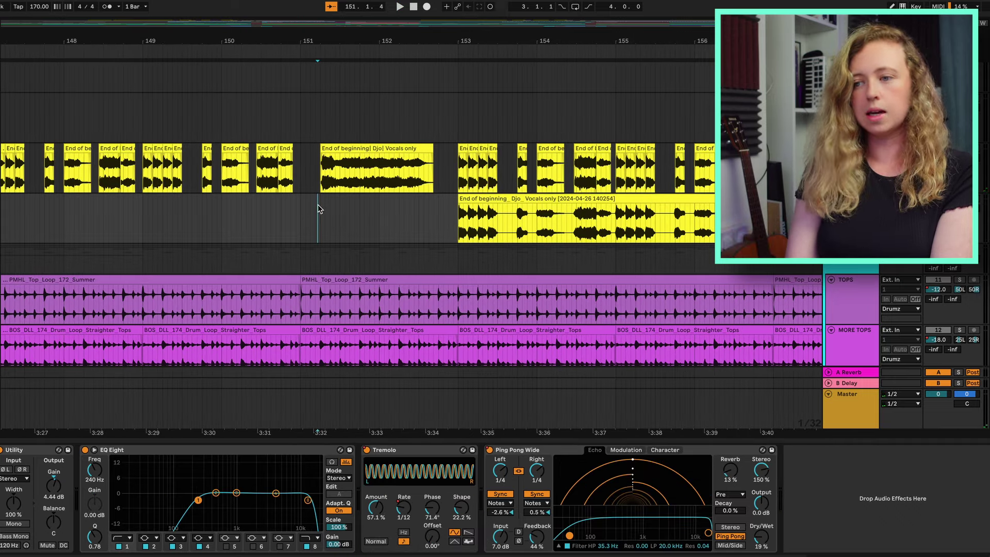
Step: Open the second-layer vocal clip at bar 153 to check its pitch and warp settings, and play from there
{"action": "left_click", "coordinate": [590, 200]}
{"action": "scroll", "coordinate": [586, 201], "scroll_direction": "right", "scroll_amount": 3}
{"action": "scroll", "coordinate": [583, 201], "scroll_direction": "down", "scroll_amount": 1}
{"action": "scroll", "coordinate": [584, 205], "scroll_direction": "down", "scroll_amount": 2}
{"action": "double_click", "coordinate": [584, 204]}
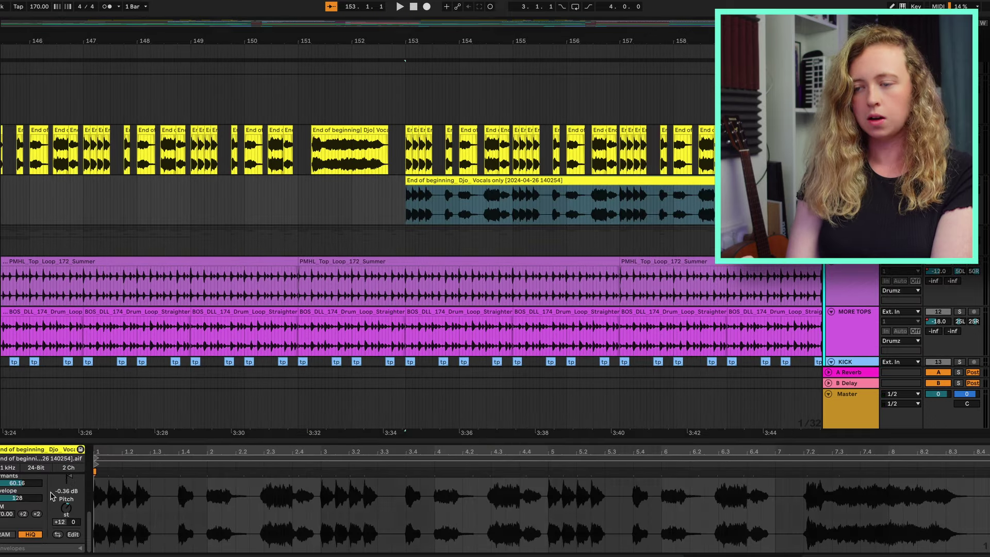
{"action": "scroll", "coordinate": [62, 508], "scroll_direction": "up", "scroll_amount": 3}
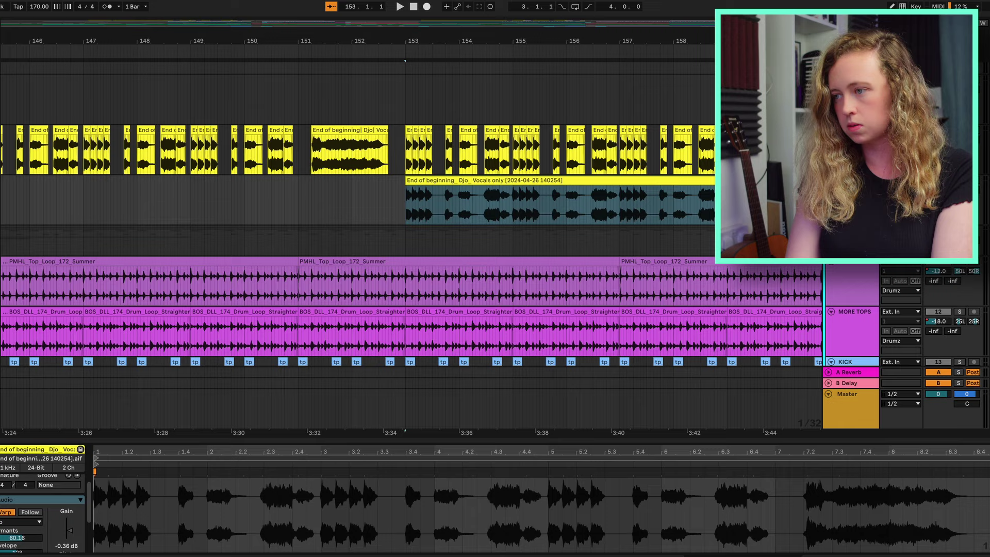
{"action": "key", "text": "space"}
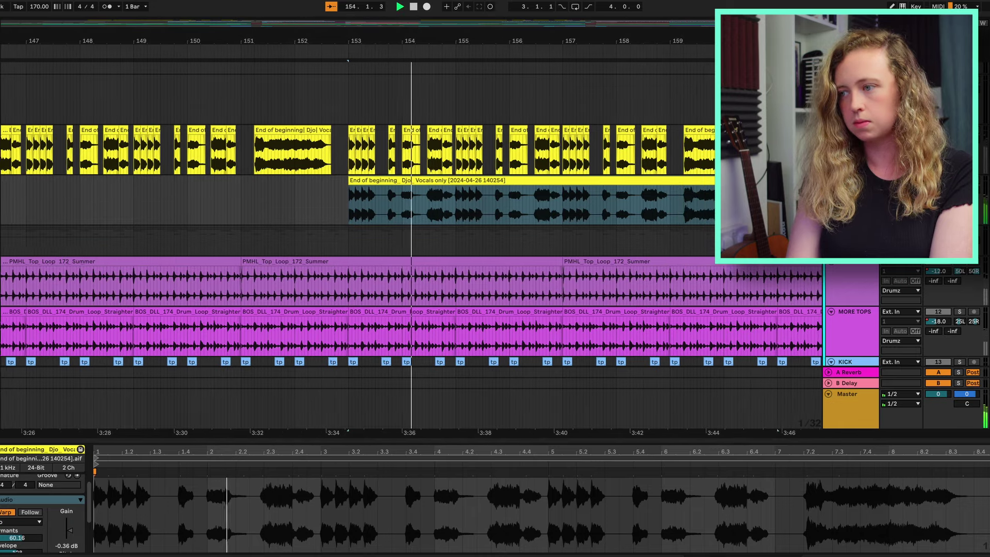